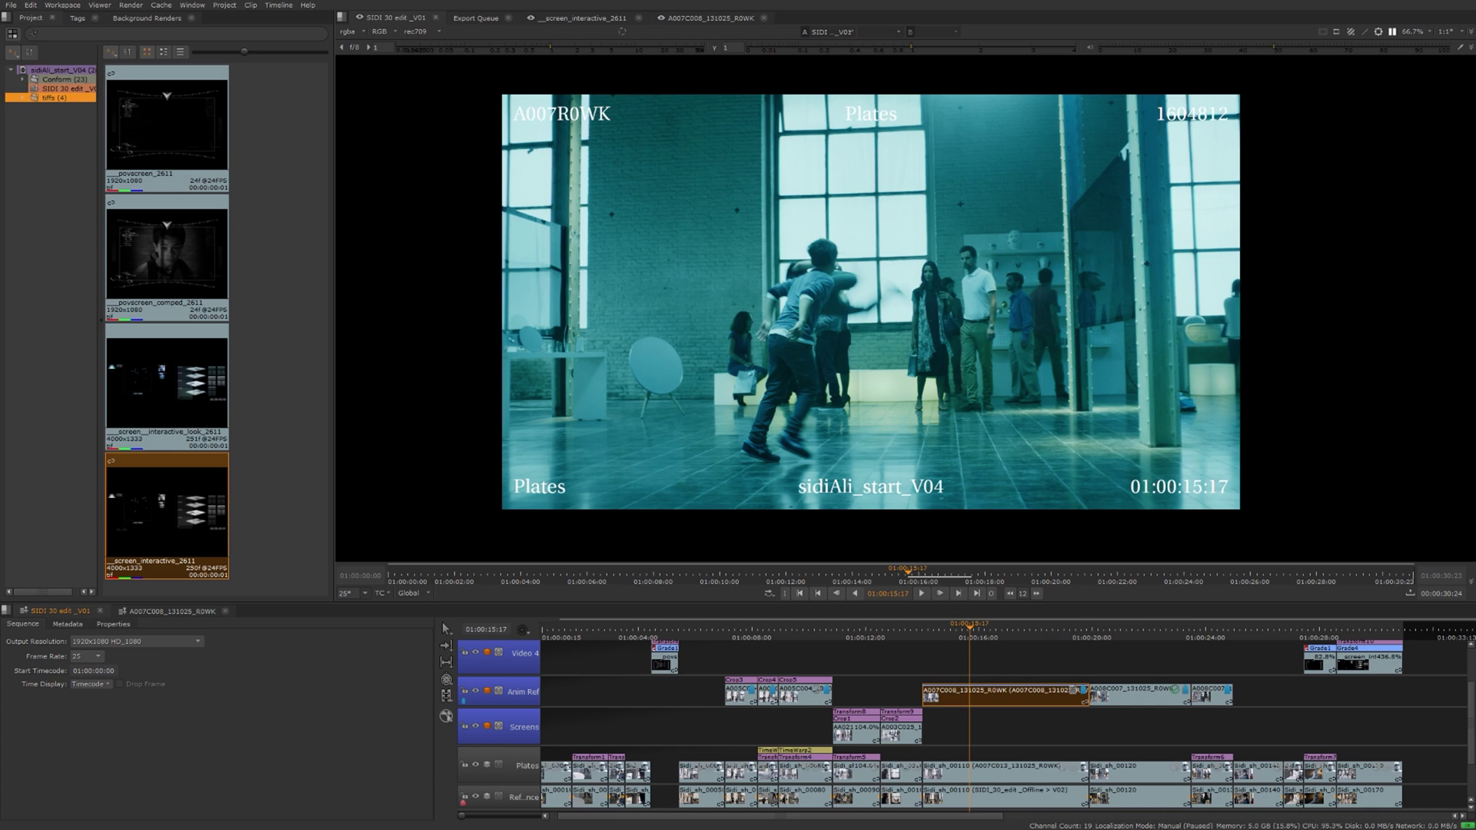
Step: Scroll the timeline to its start and scrub back to the green SCANNING face-scan shot at 01:00:04:21
{"action": "scroll", "coordinate": [1472, 708], "scroll_direction": "up", "scroll_amount": 3}
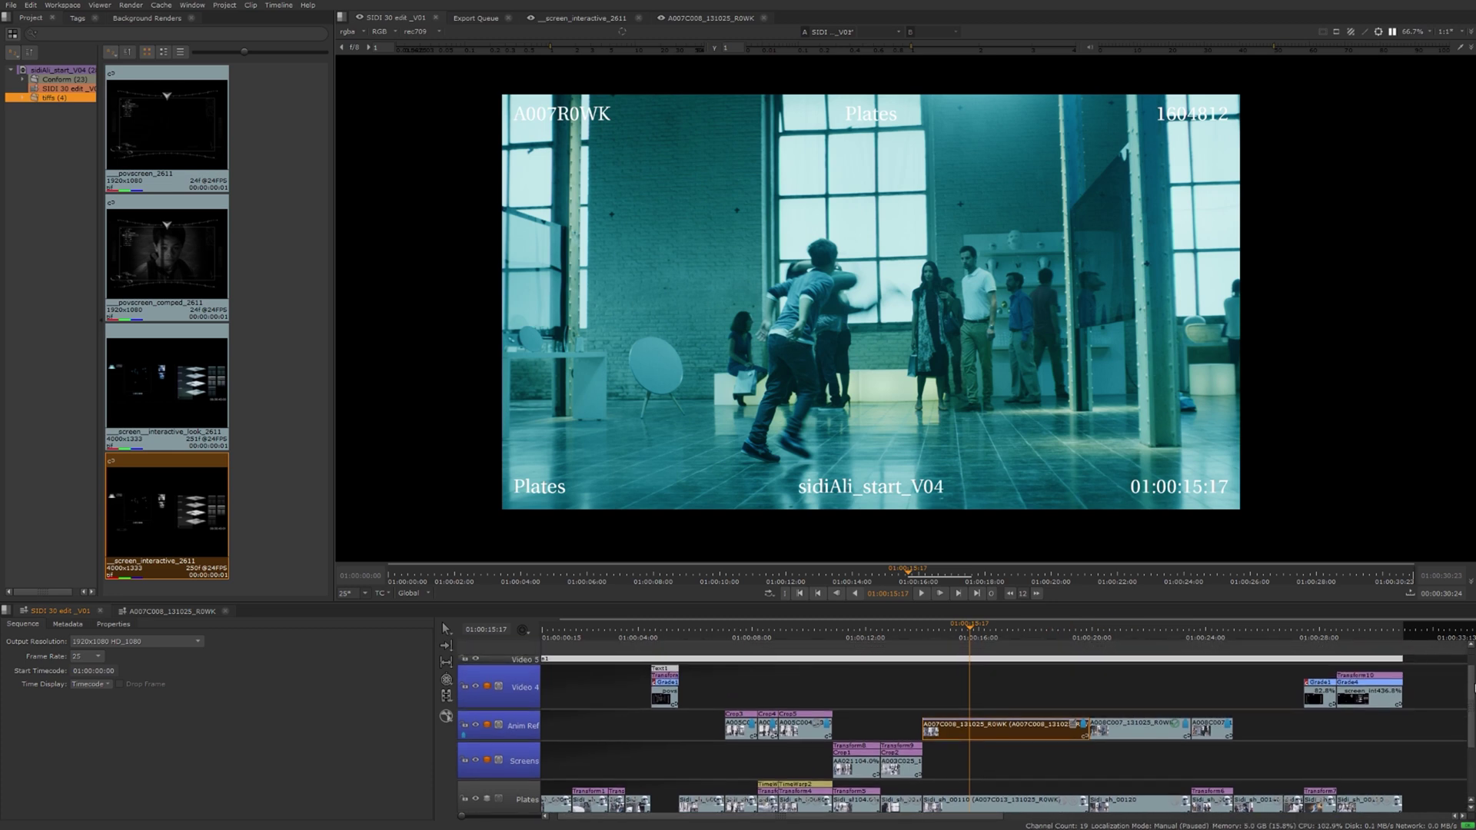
{"action": "scroll", "coordinate": [1471, 730], "scroll_direction": "down", "scroll_amount": 3}
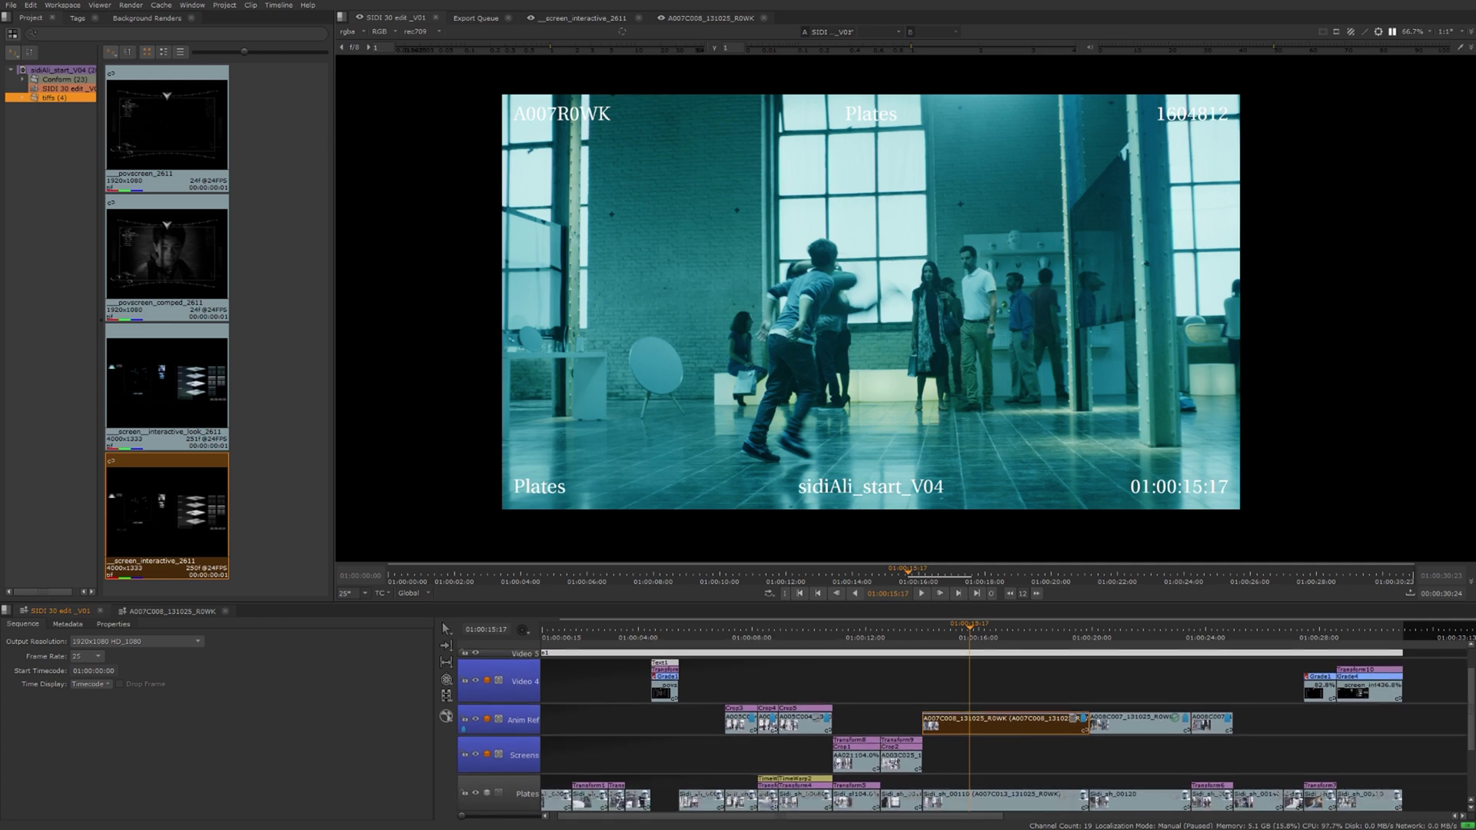
{"action": "scroll", "coordinate": [1471, 730], "scroll_direction": "up", "scroll_amount": 1}
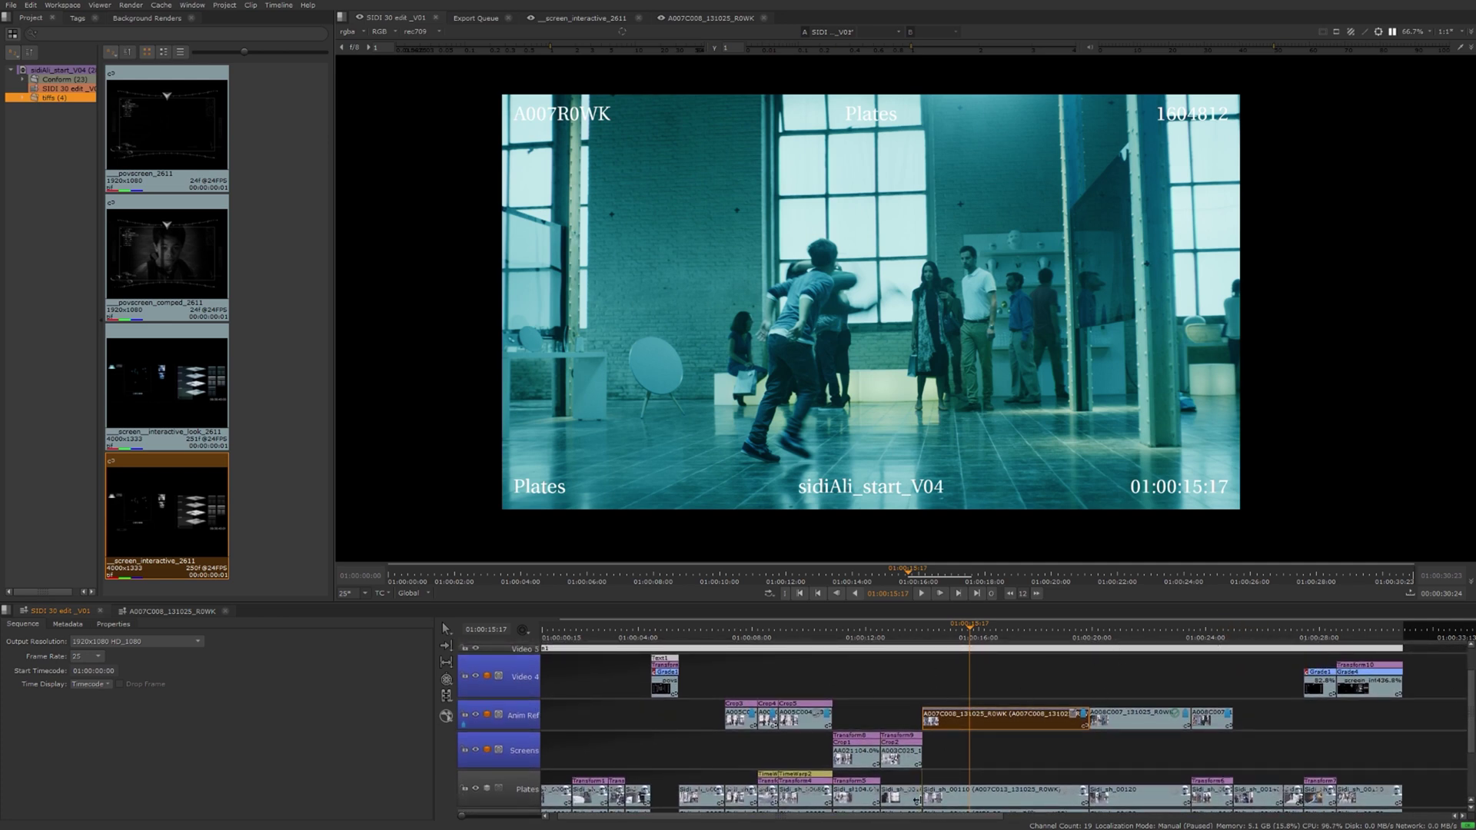
{"action": "left_click_drag", "start_coordinate": [929, 815], "coordinate": [907, 818]}
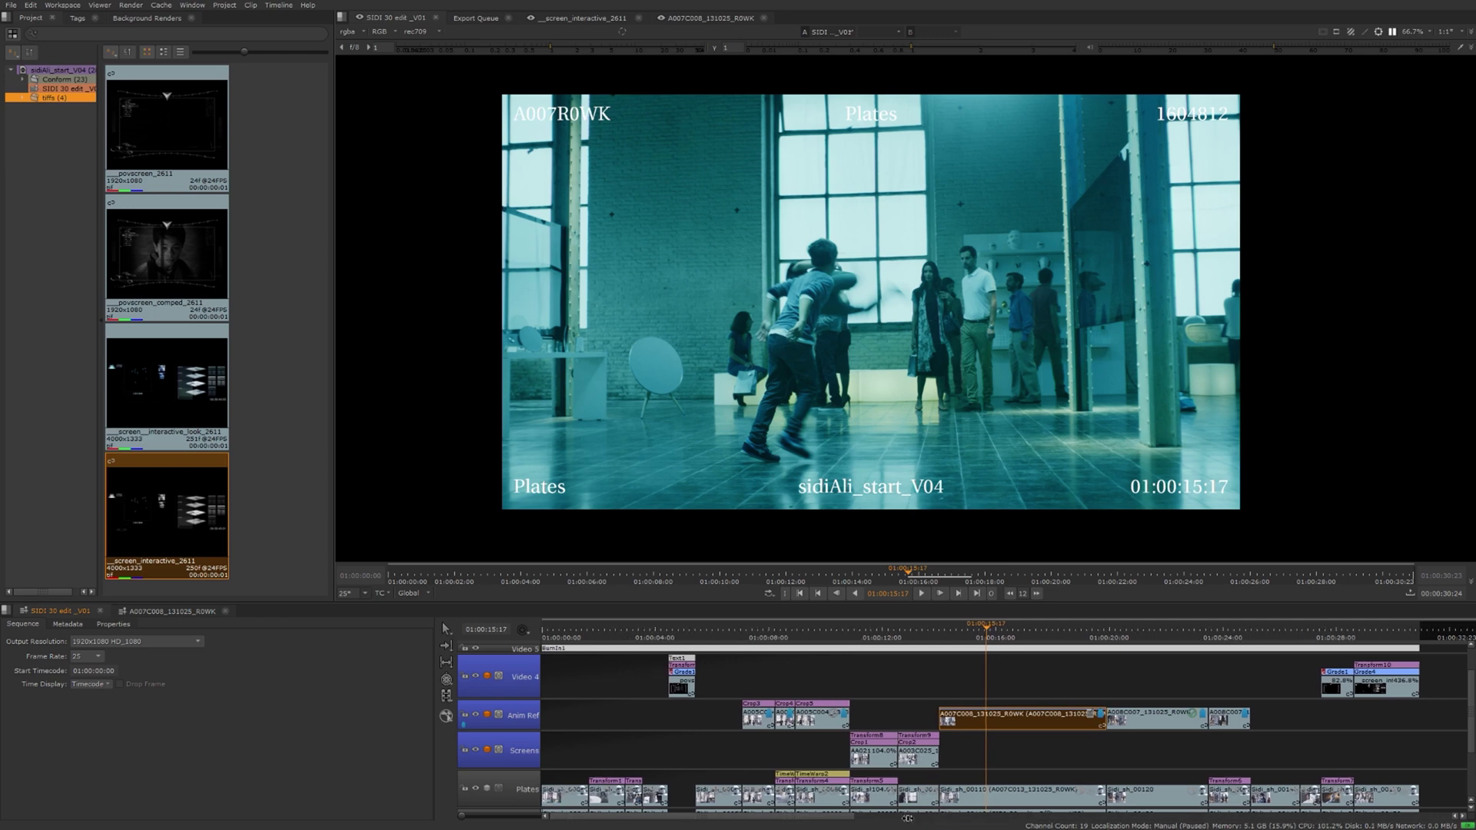
{"action": "left_click_drag", "start_coordinate": [876, 631], "coordinate": [680, 630]}
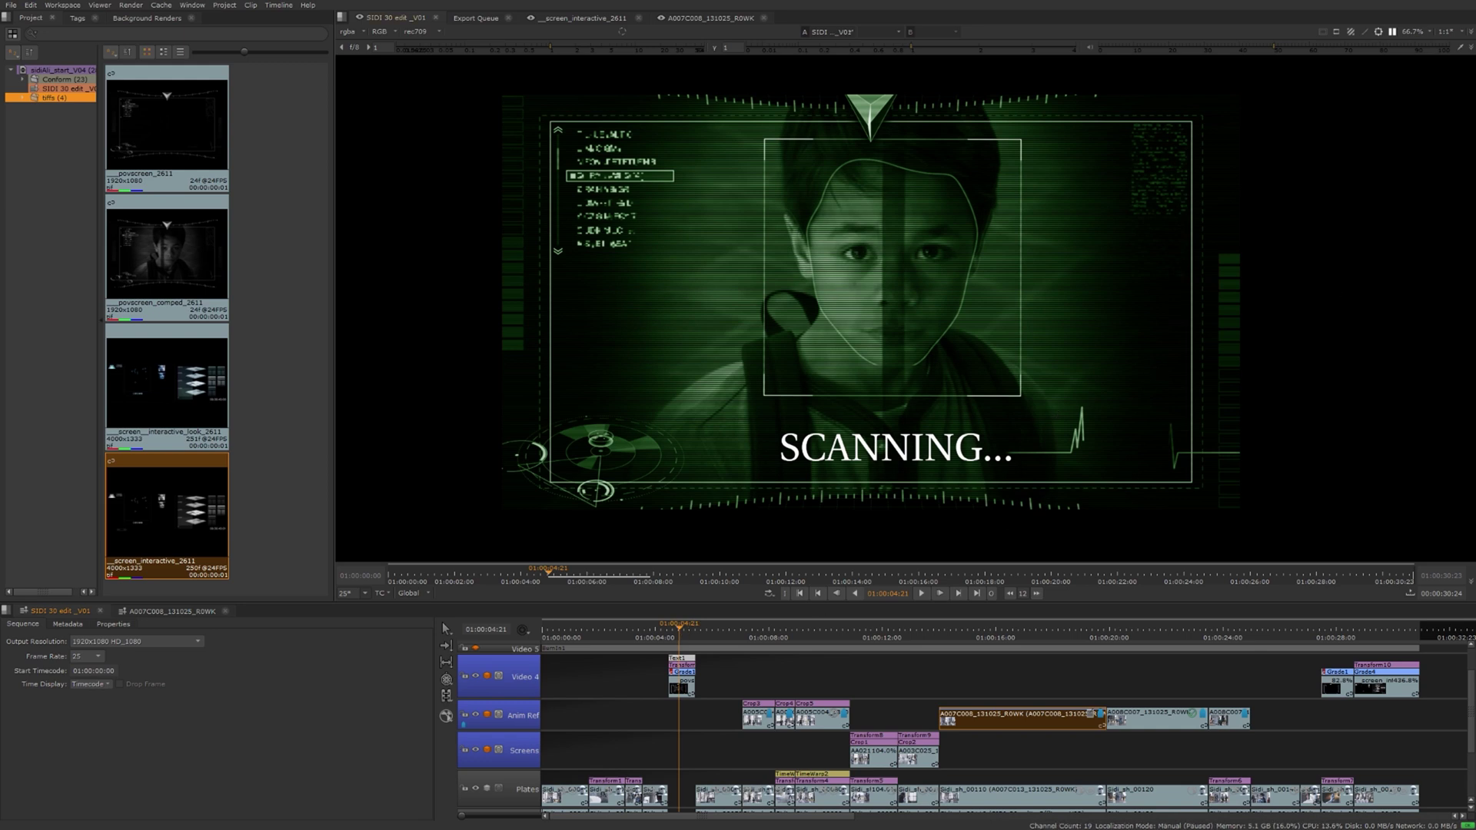
Step: Turn on annotation tools and create a new annotation with Add to: Sequence and Range: Current Item
{"action": "left_click", "coordinate": [1364, 33]}
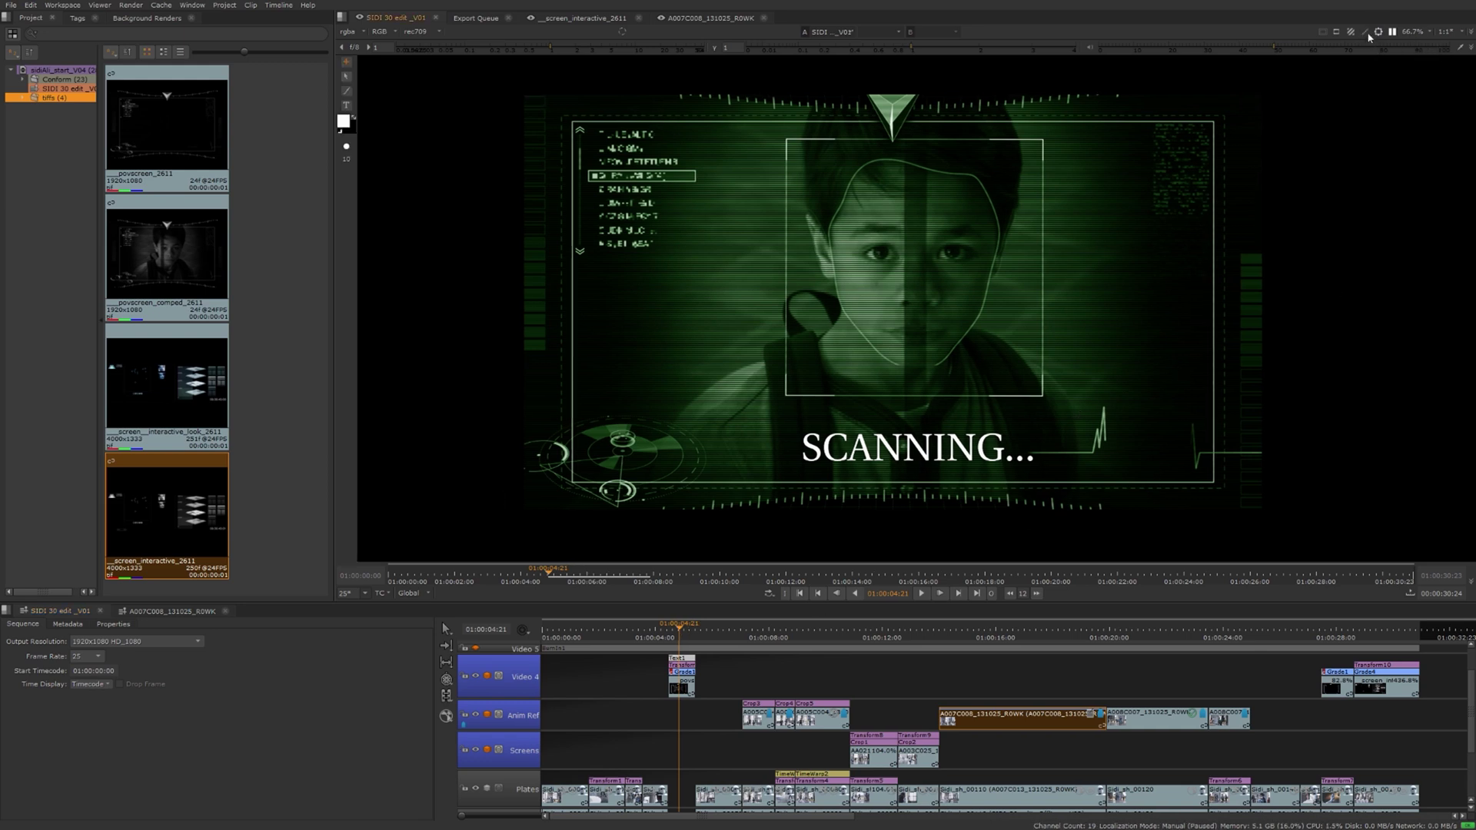
{"action": "left_click", "coordinate": [681, 676]}
{"action": "left_click", "coordinate": [346, 63]}
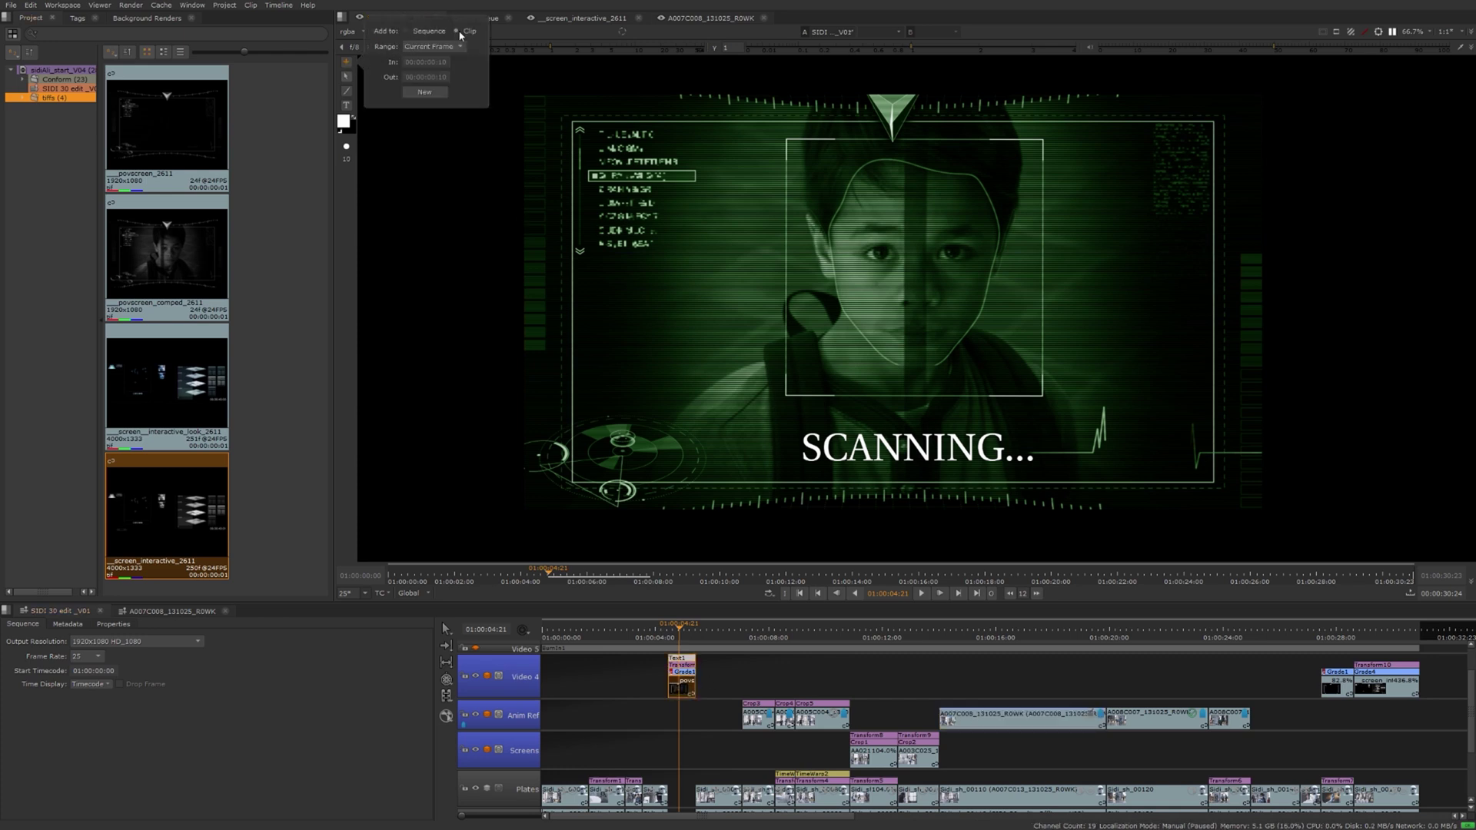
{"action": "left_click", "coordinate": [417, 32]}
{"action": "left_click", "coordinate": [441, 47]}
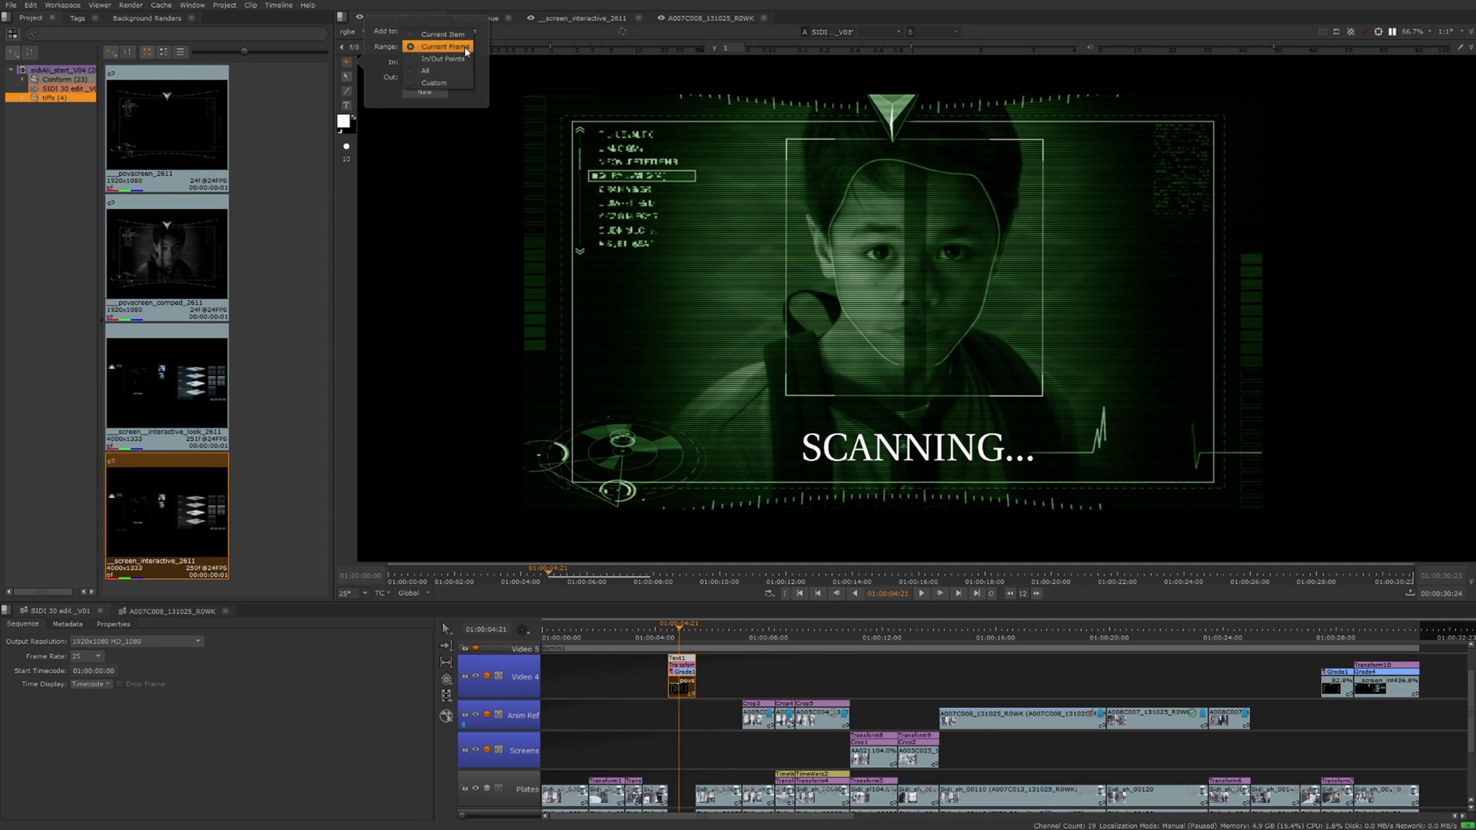
{"action": "left_click", "coordinate": [463, 35]}
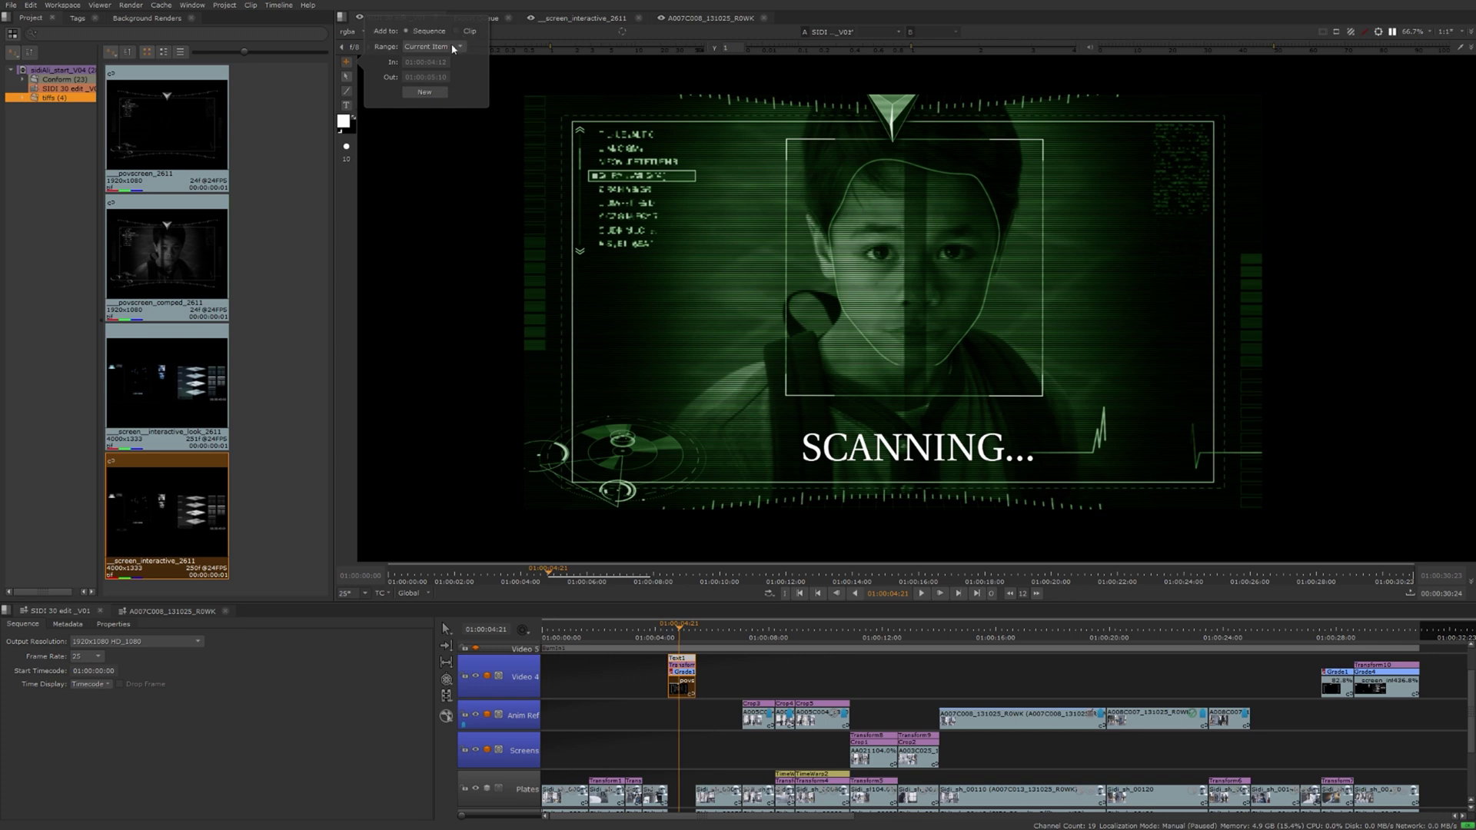
{"action": "left_click", "coordinate": [436, 49]}
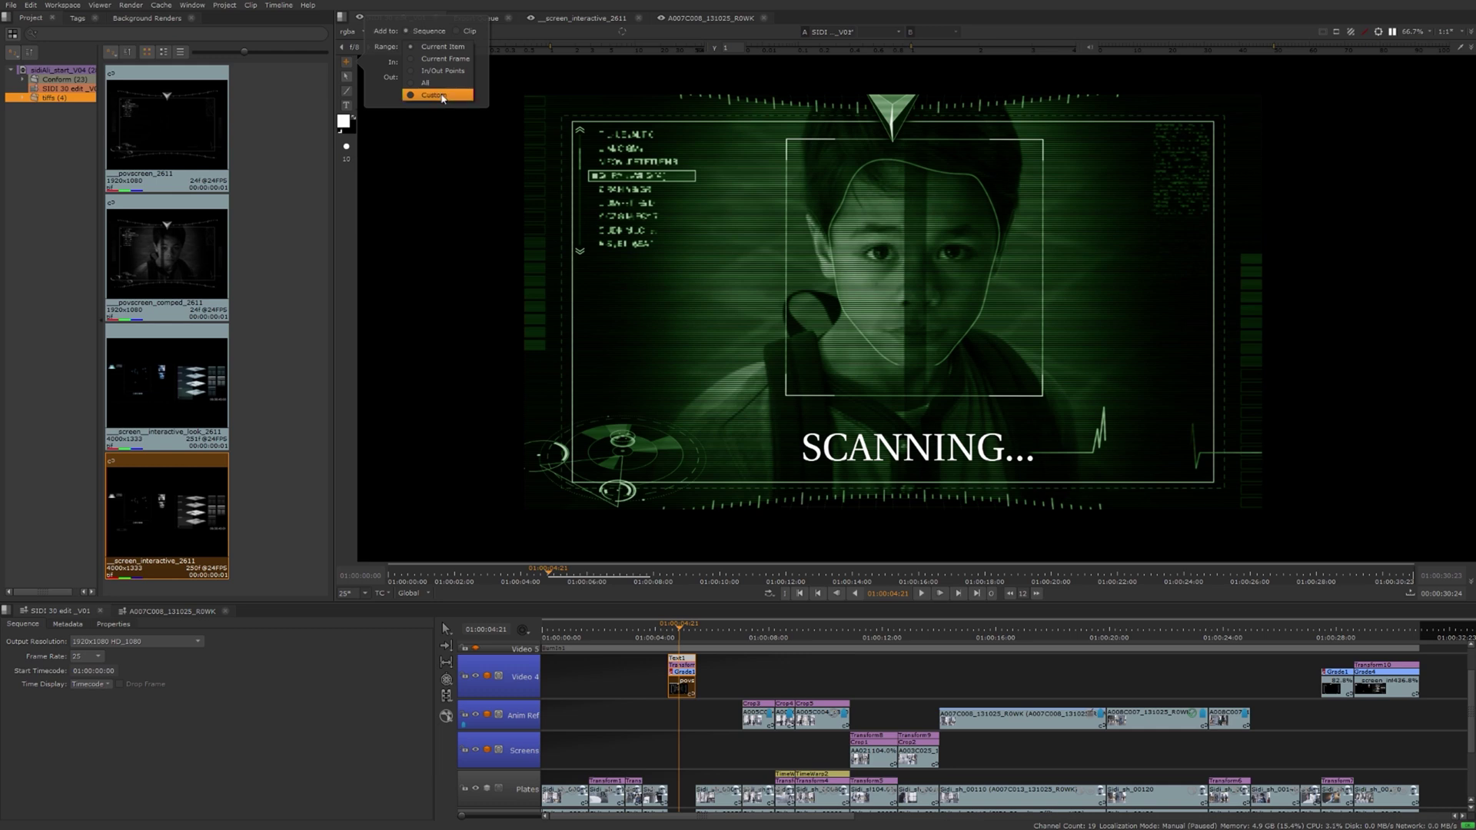
{"action": "left_click", "coordinate": [485, 56]}
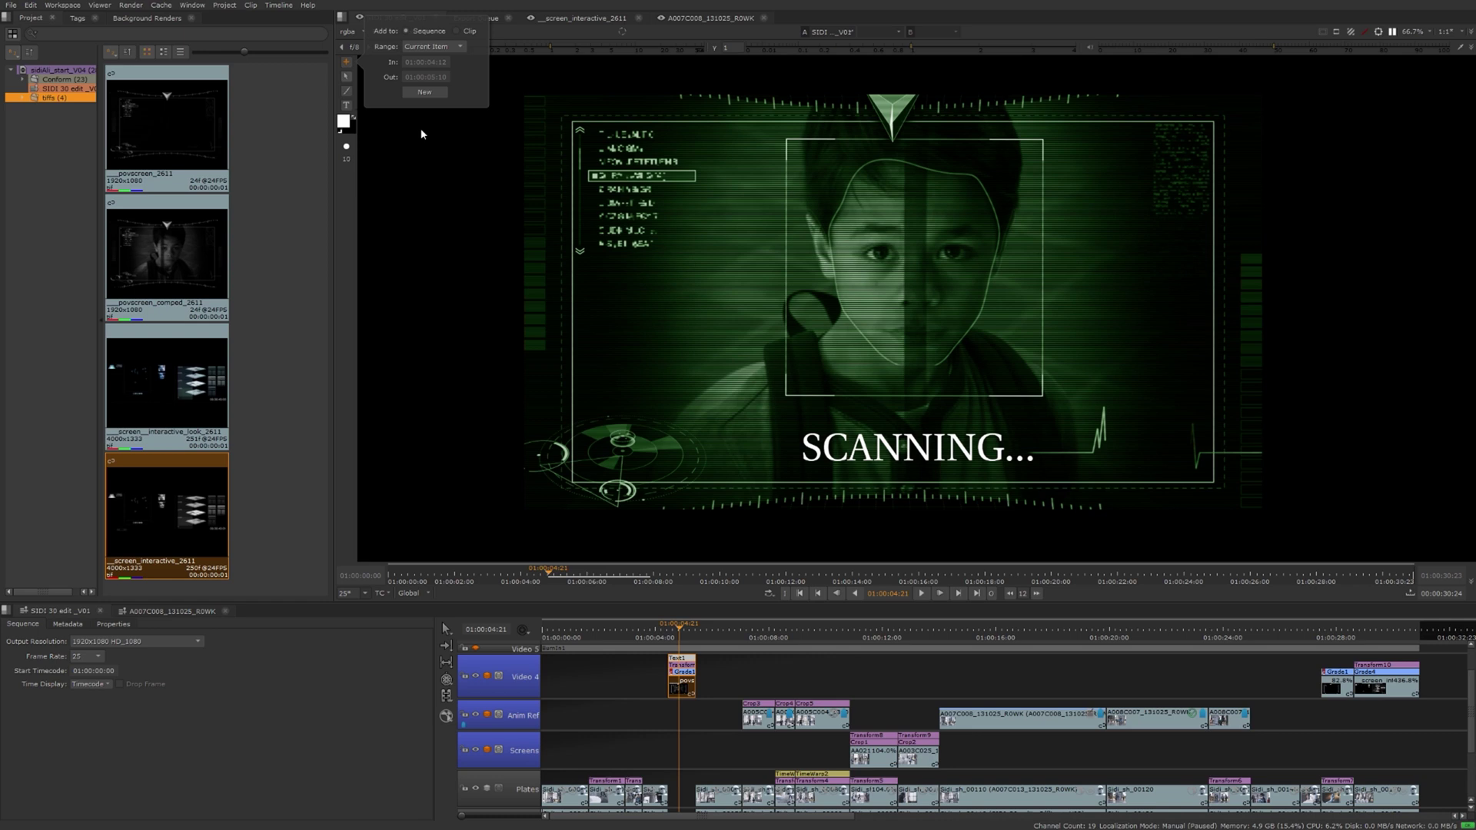
{"action": "left_click", "coordinate": [425, 92]}
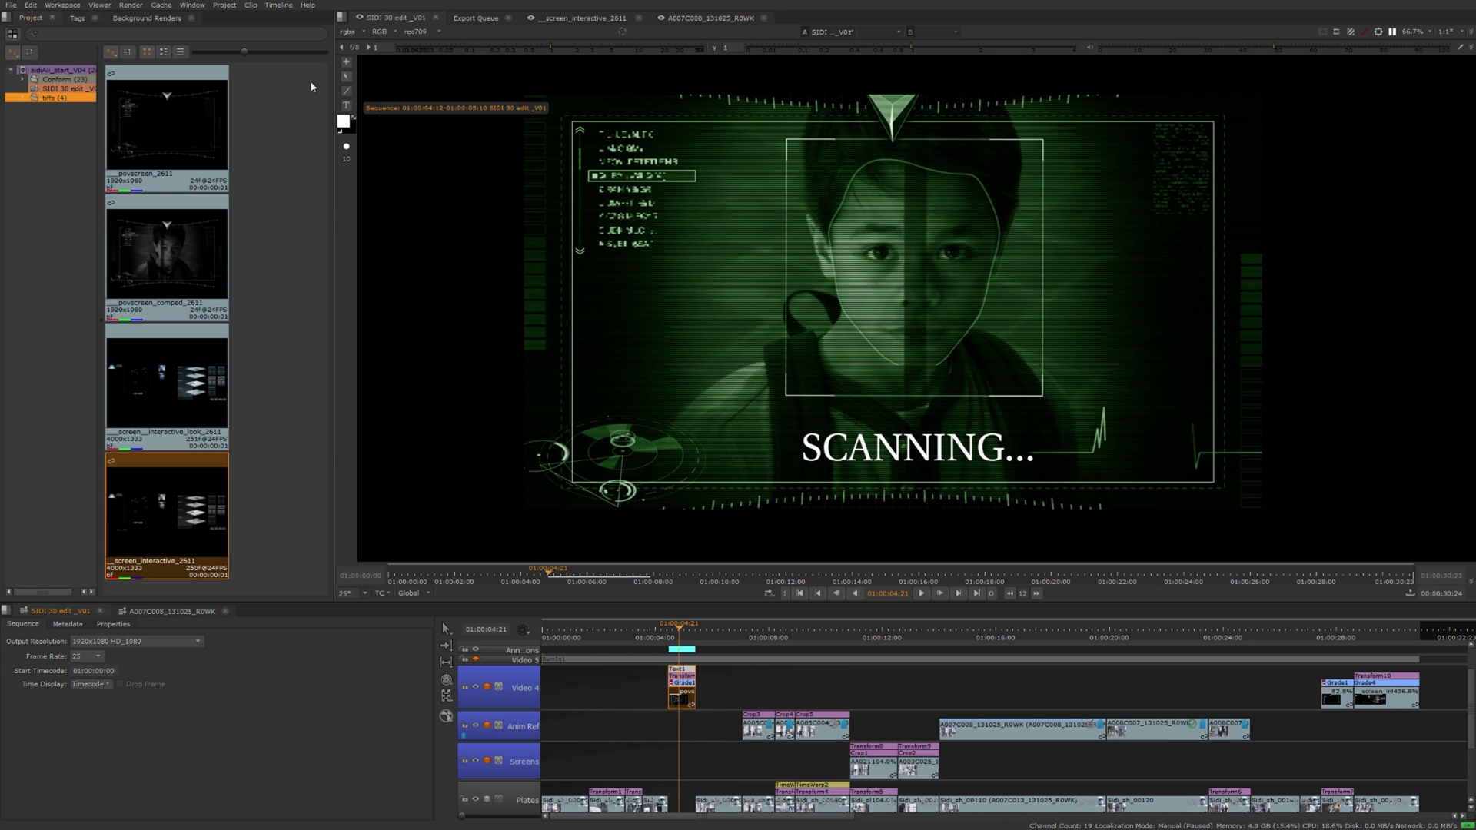
Step: Draw a yellow freehand outline around the HUD panel with brush size 8
{"action": "left_click", "coordinate": [346, 123]}
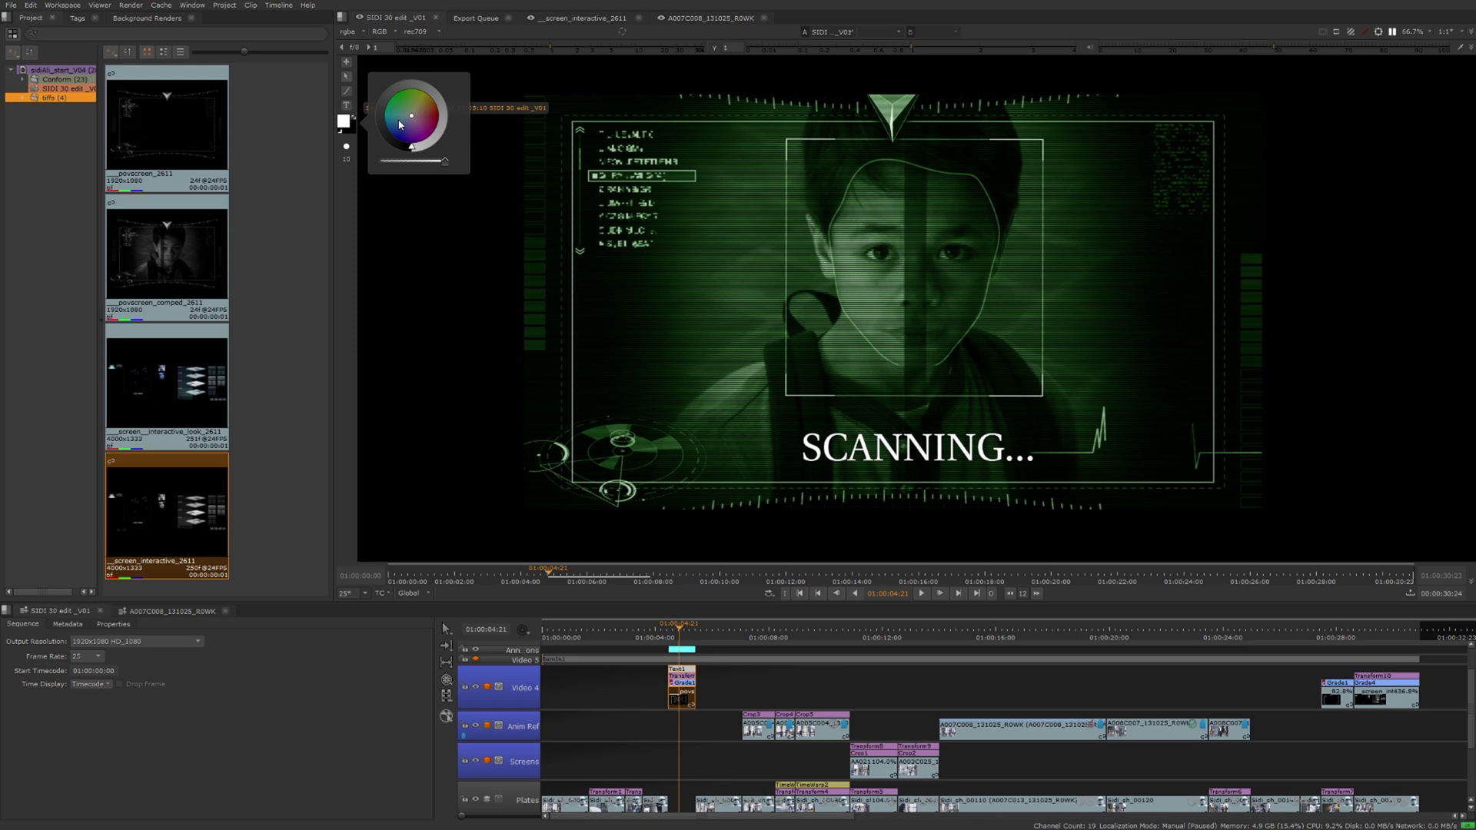
{"action": "left_click_drag", "start_coordinate": [413, 121], "coordinate": [433, 93]}
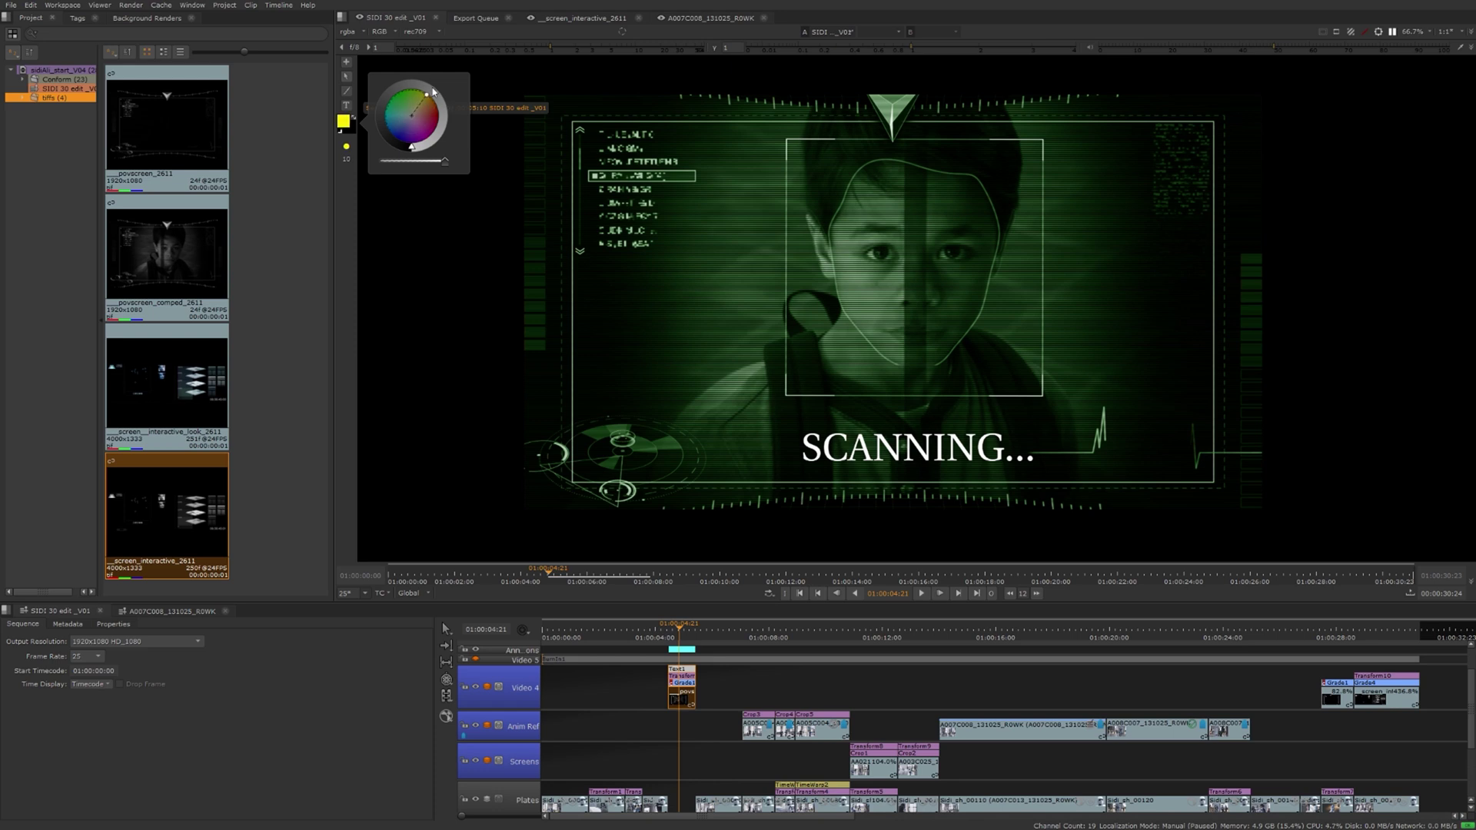
{"action": "left_click", "coordinate": [346, 146]}
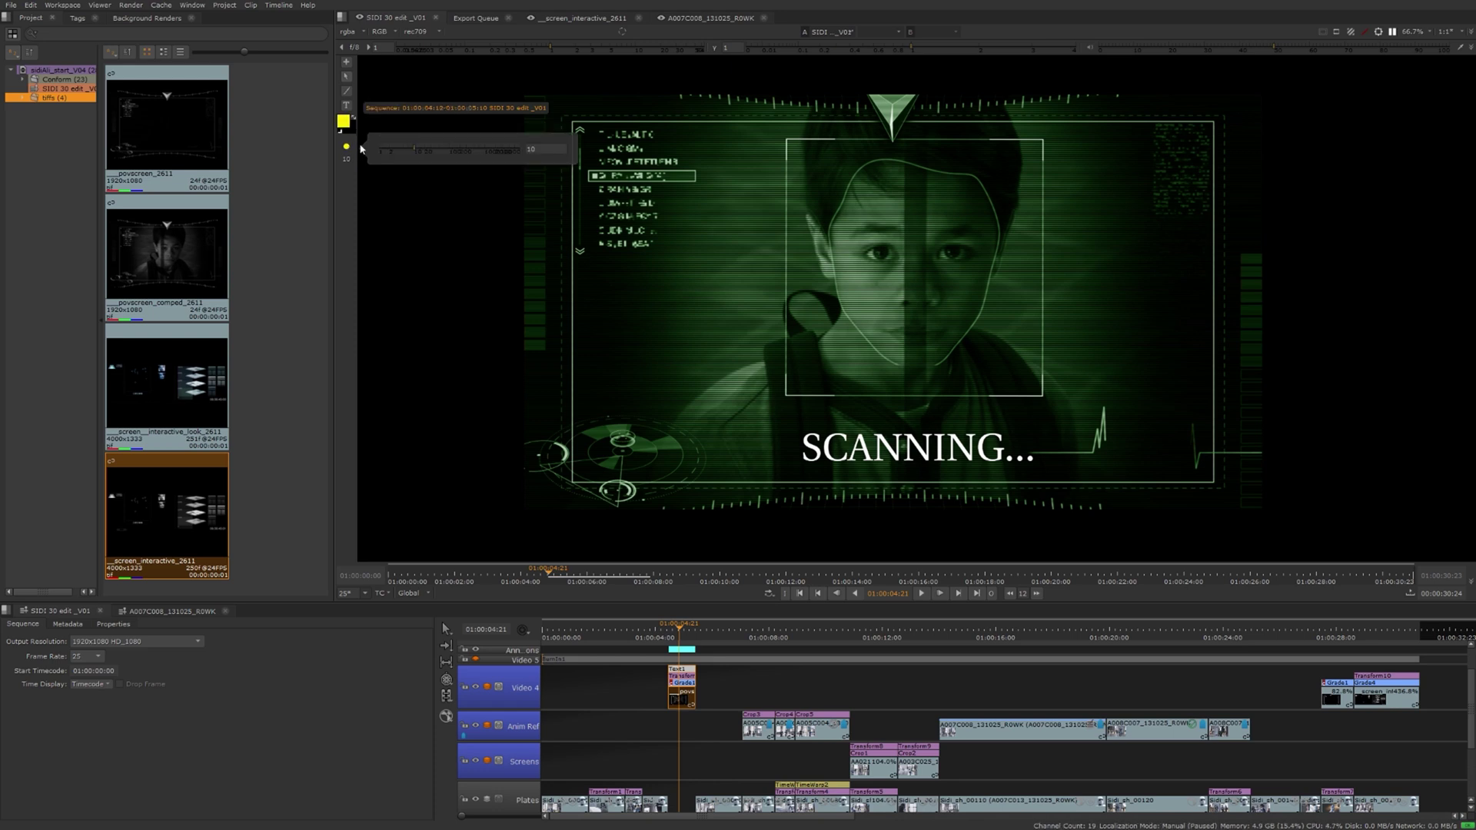
{"action": "left_click", "coordinate": [413, 152]}
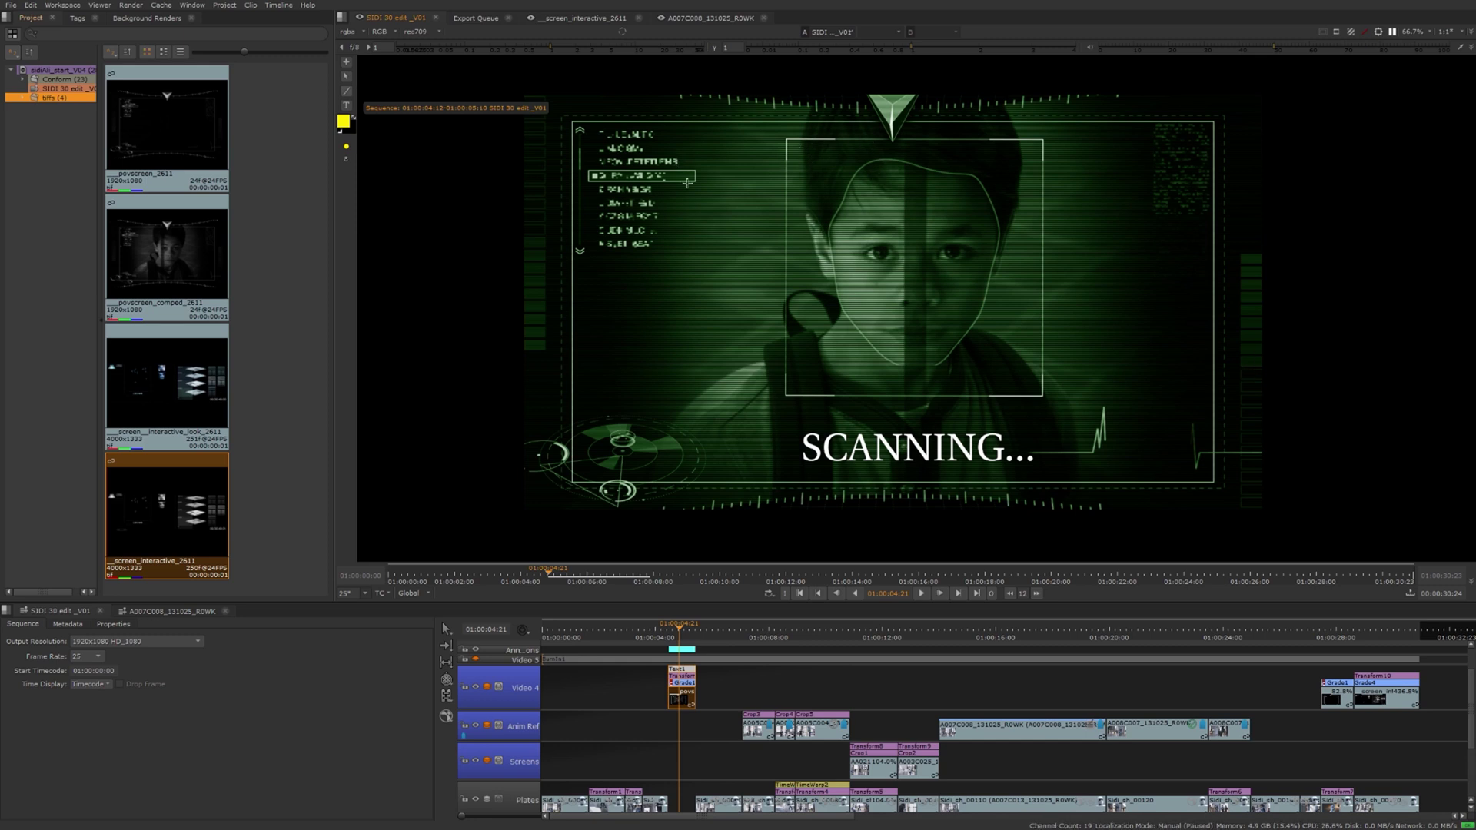
{"action": "mouse_move", "coordinate": [654, 135]}
{"action": "left_mouse_down"}
{"action": "mouse_move", "coordinate": [581, 317]}
{"action": "mouse_move", "coordinate": [610, 471]}
{"action": "mouse_move", "coordinate": [724, 497]}
{"action": "mouse_move", "coordinate": [1201, 489]}
{"action": "mouse_move", "coordinate": [1220, 397]}
{"action": "mouse_move", "coordinate": [1214, 127]}
{"action": "mouse_move", "coordinate": [1139, 104]}
{"action": "mouse_move", "coordinate": [723, 102]}
{"action": "mouse_move", "coordinate": [635, 135]}
{"action": "left_mouse_up"}
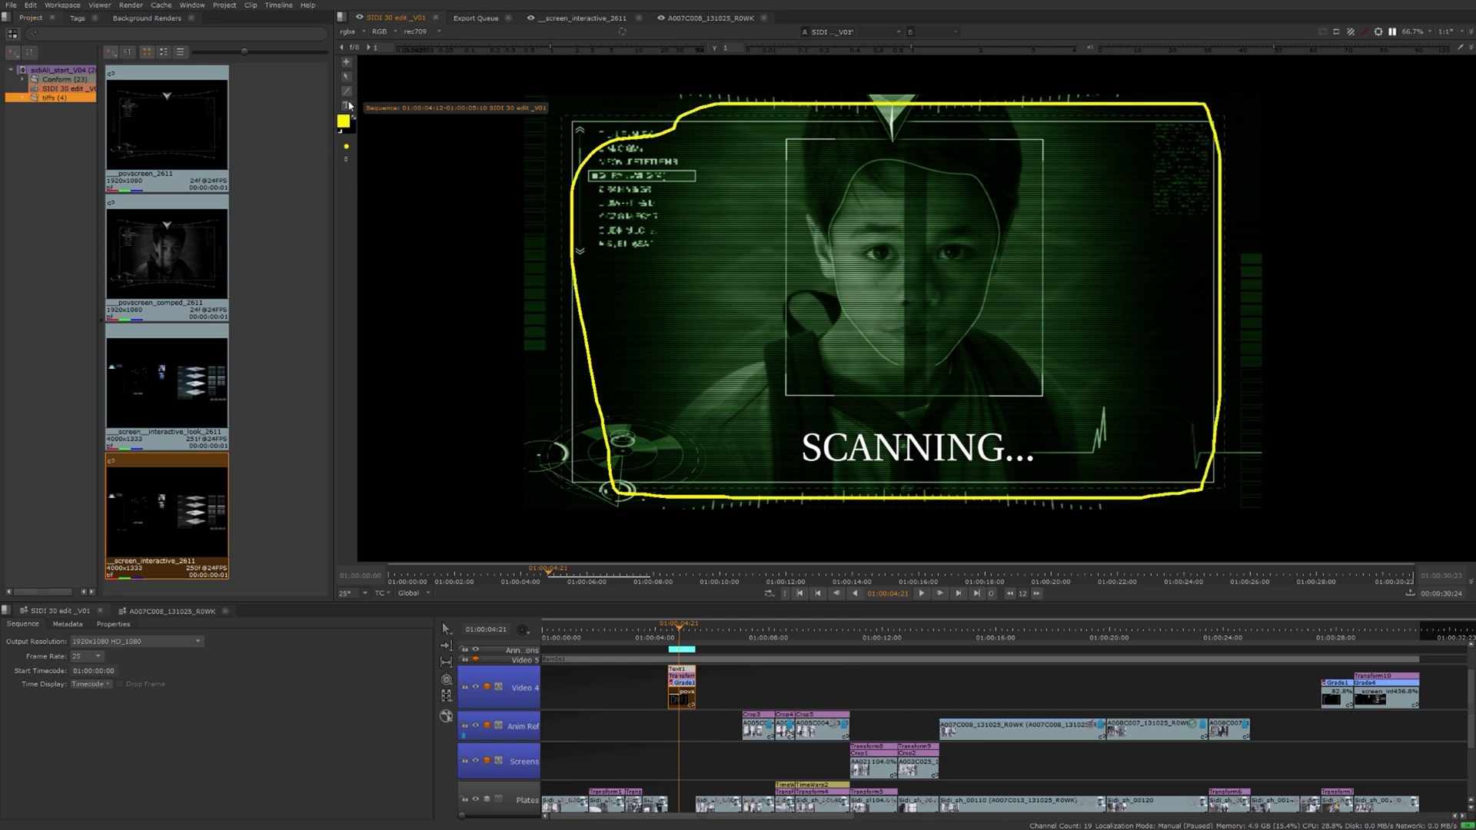
Step: Add the text 'Try different grades' and position it at the left of the shot
{"action": "left_click", "coordinate": [652, 237]}
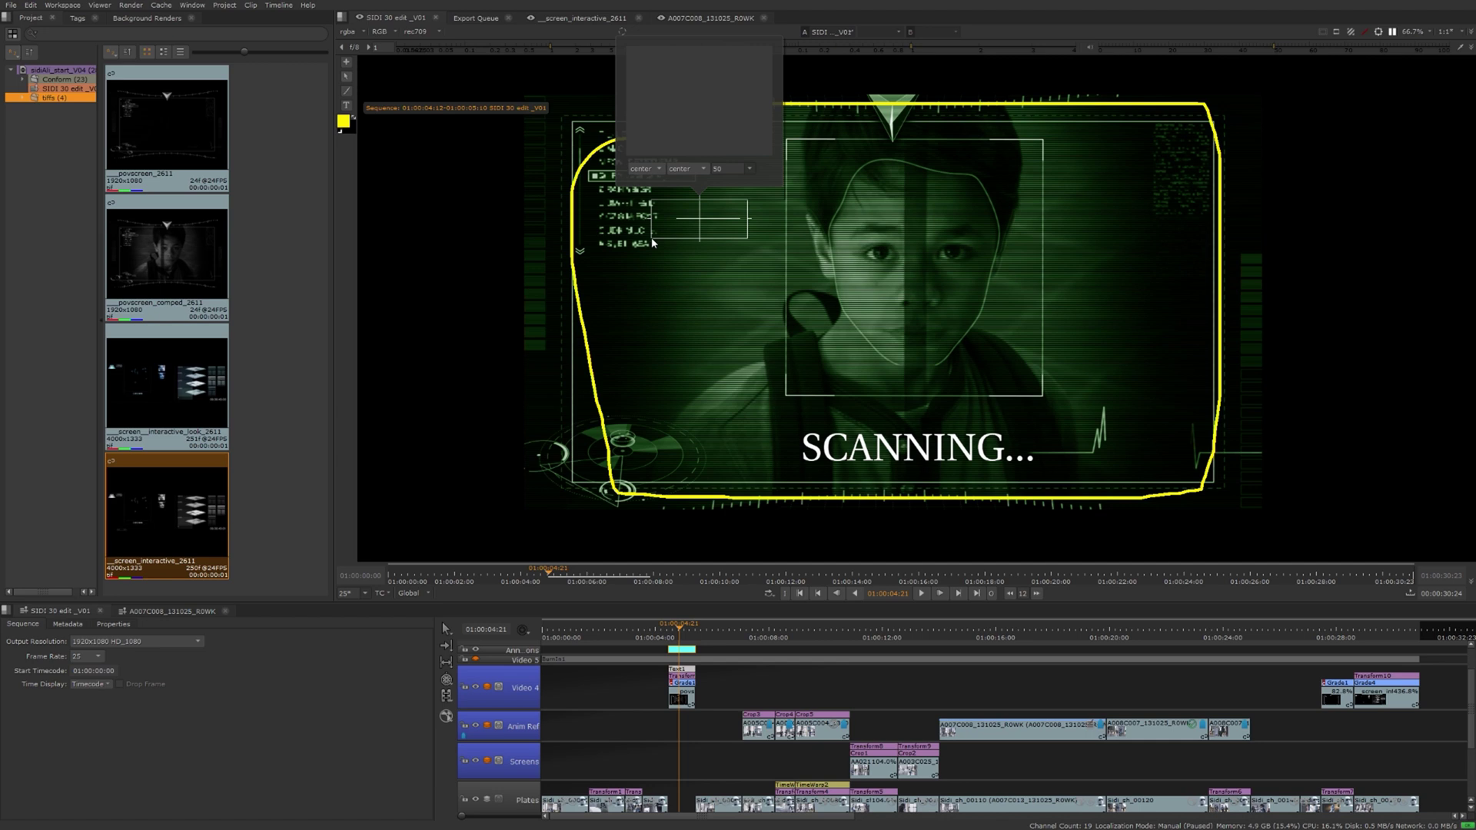
{"action": "type", "text": "Try differen"}
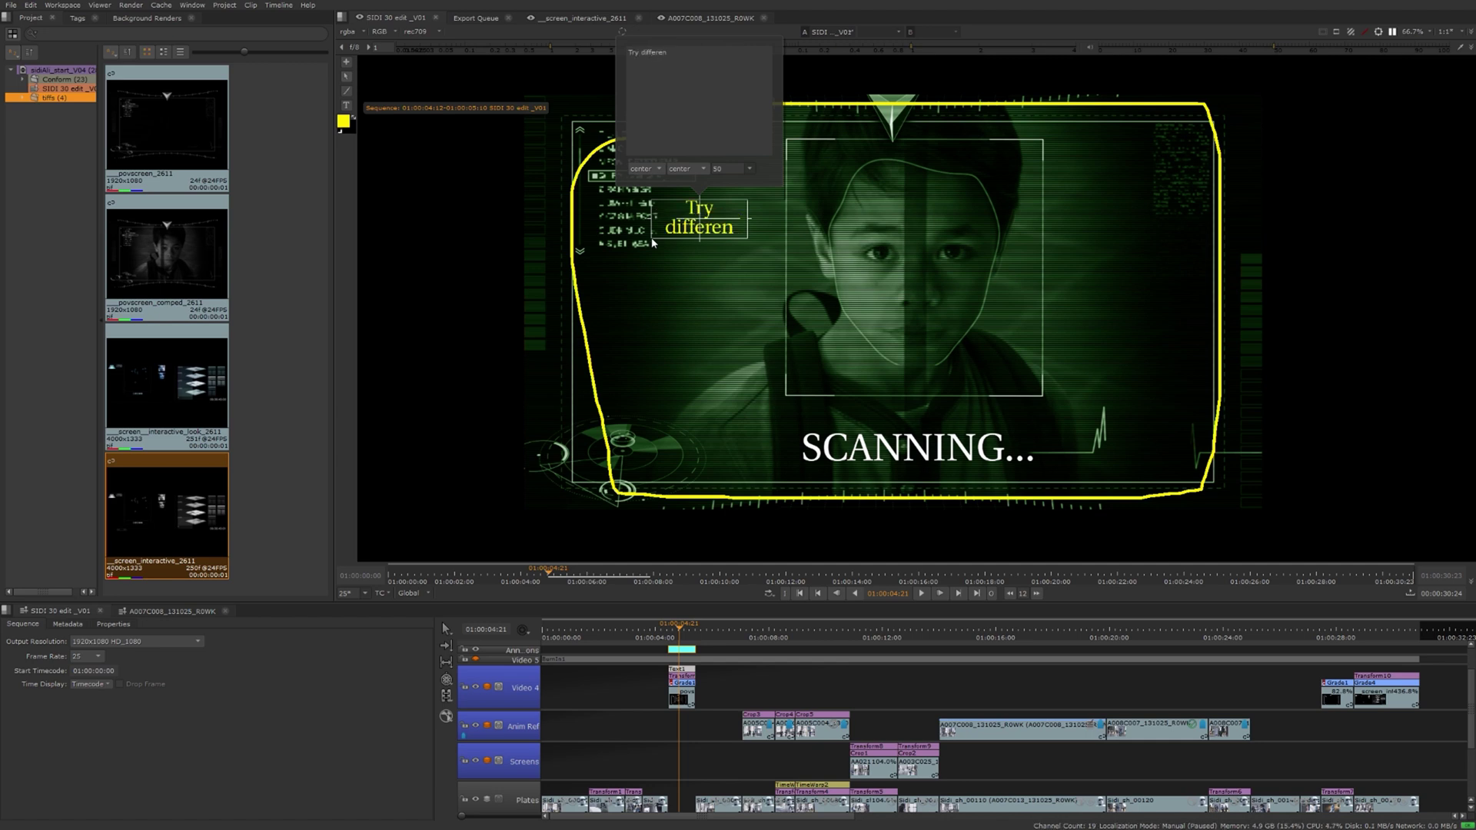
{"action": "type", "text": "t grades"}
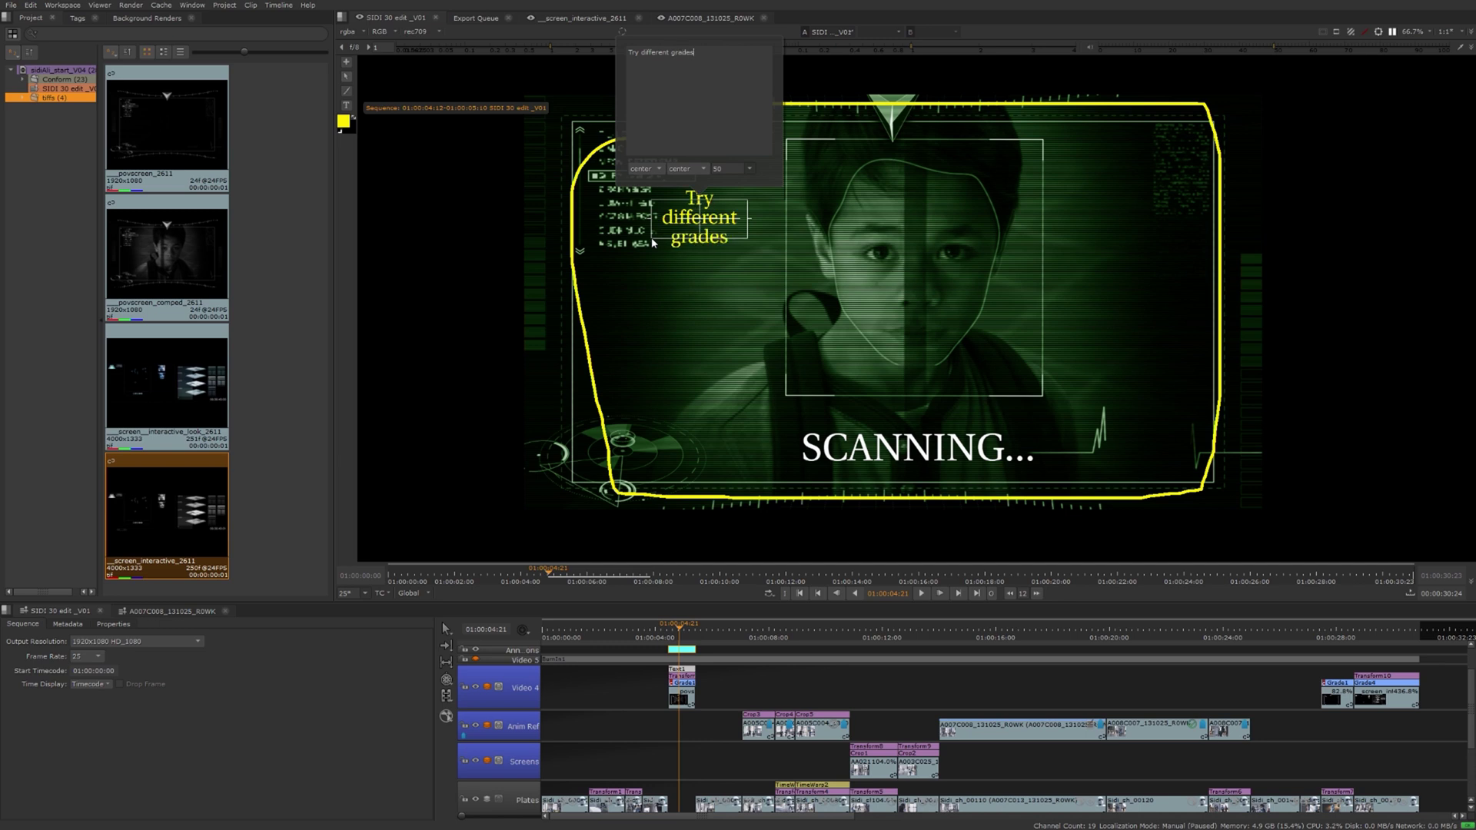
{"action": "left_click", "coordinate": [717, 244]}
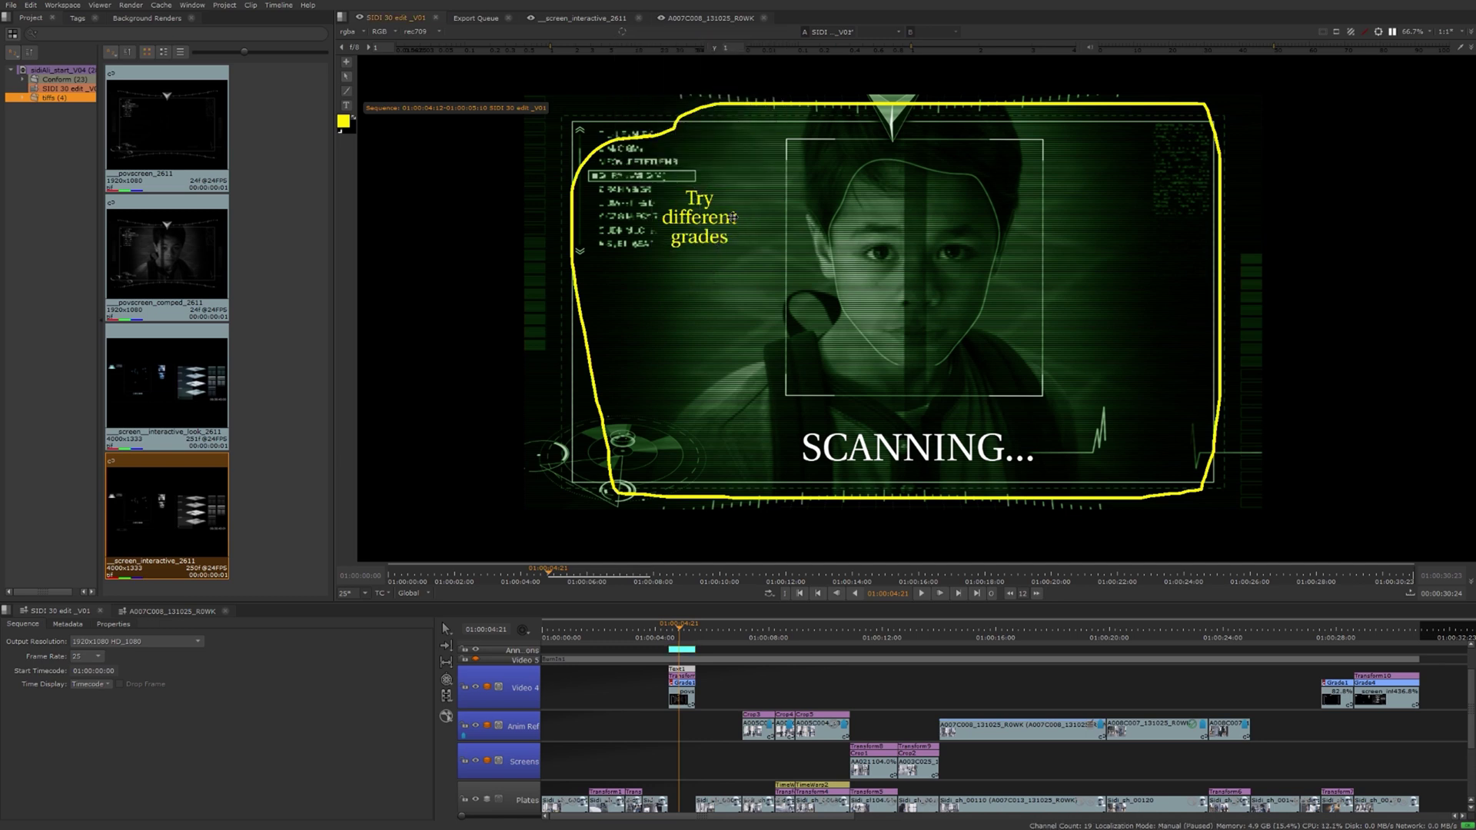
{"action": "mouse_move", "coordinate": [702, 219]}
{"action": "left_mouse_down"}
{"action": "mouse_move", "coordinate": [700, 320]}
{"action": "mouse_move", "coordinate": [806, 318]}
{"action": "left_mouse_up"}
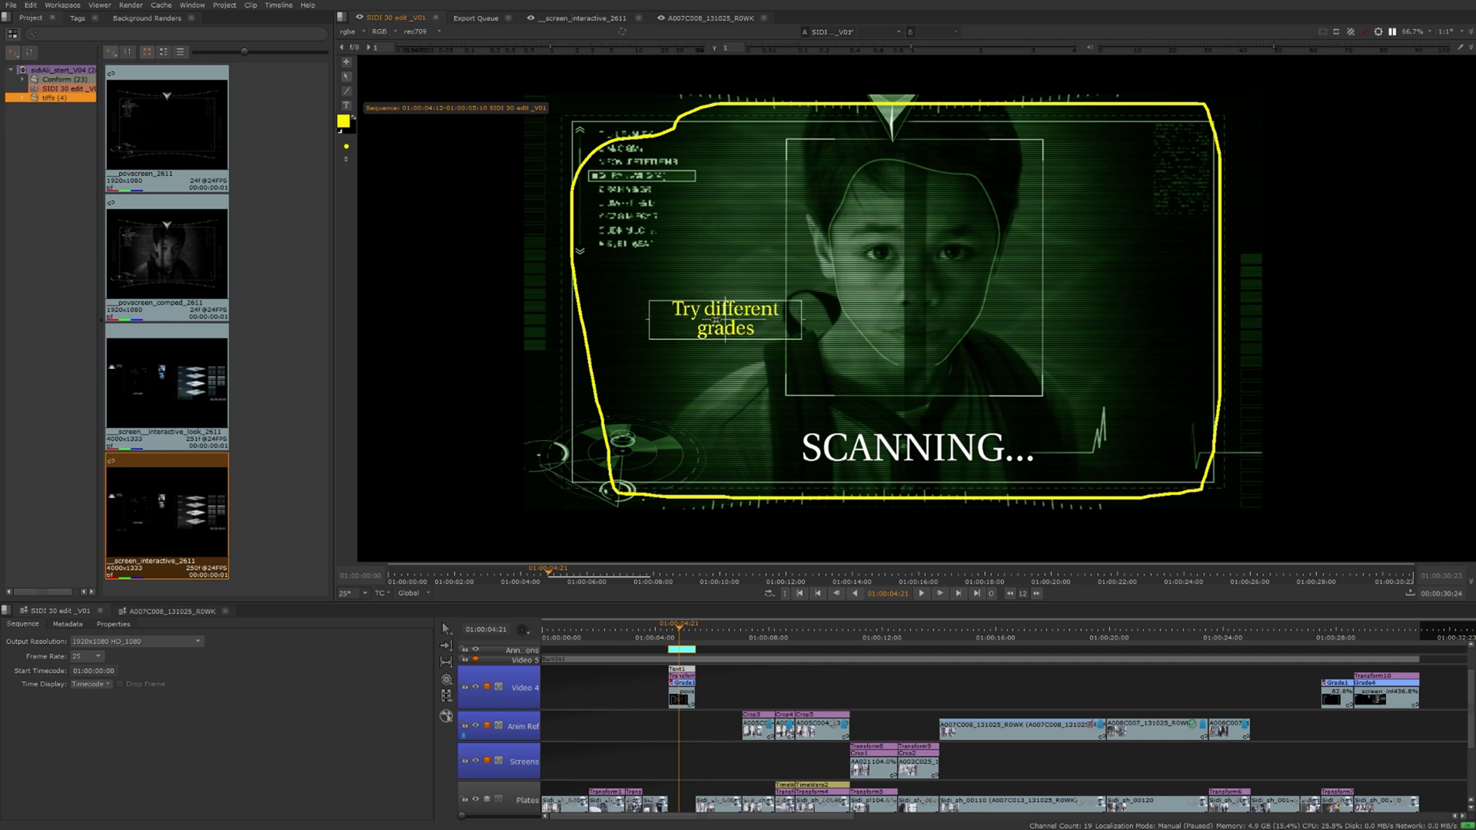
{"action": "left_click_drag", "start_coordinate": [715, 319], "coordinate": [681, 315]}
{"action": "left_click", "coordinate": [723, 182]}
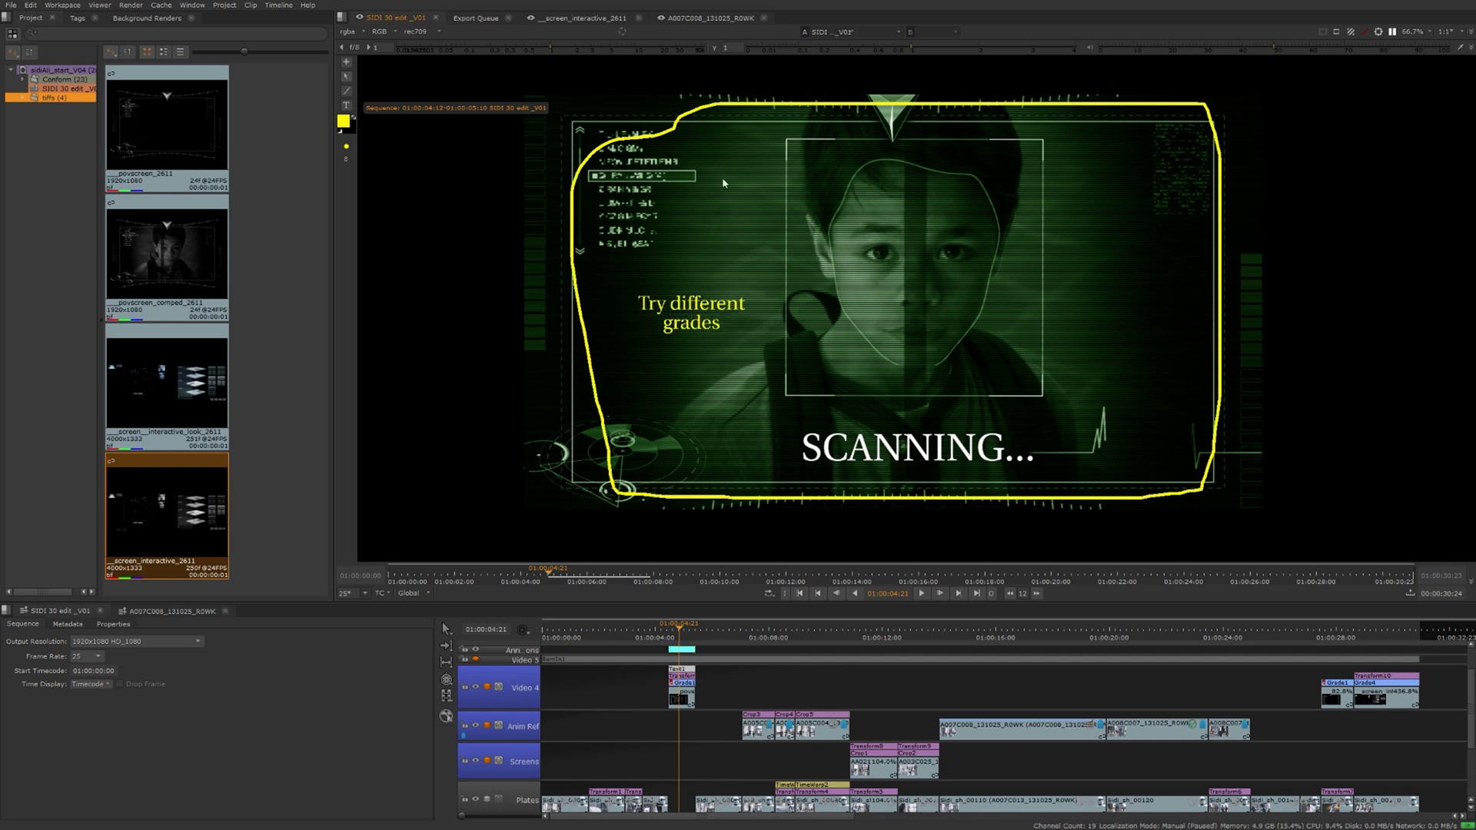
{"action": "left_click", "coordinate": [688, 117]}
Step: Scrub forward through the scanning shot and select the Crop3 clip on the Anim Ref track
{"action": "left_click", "coordinate": [687, 629]}
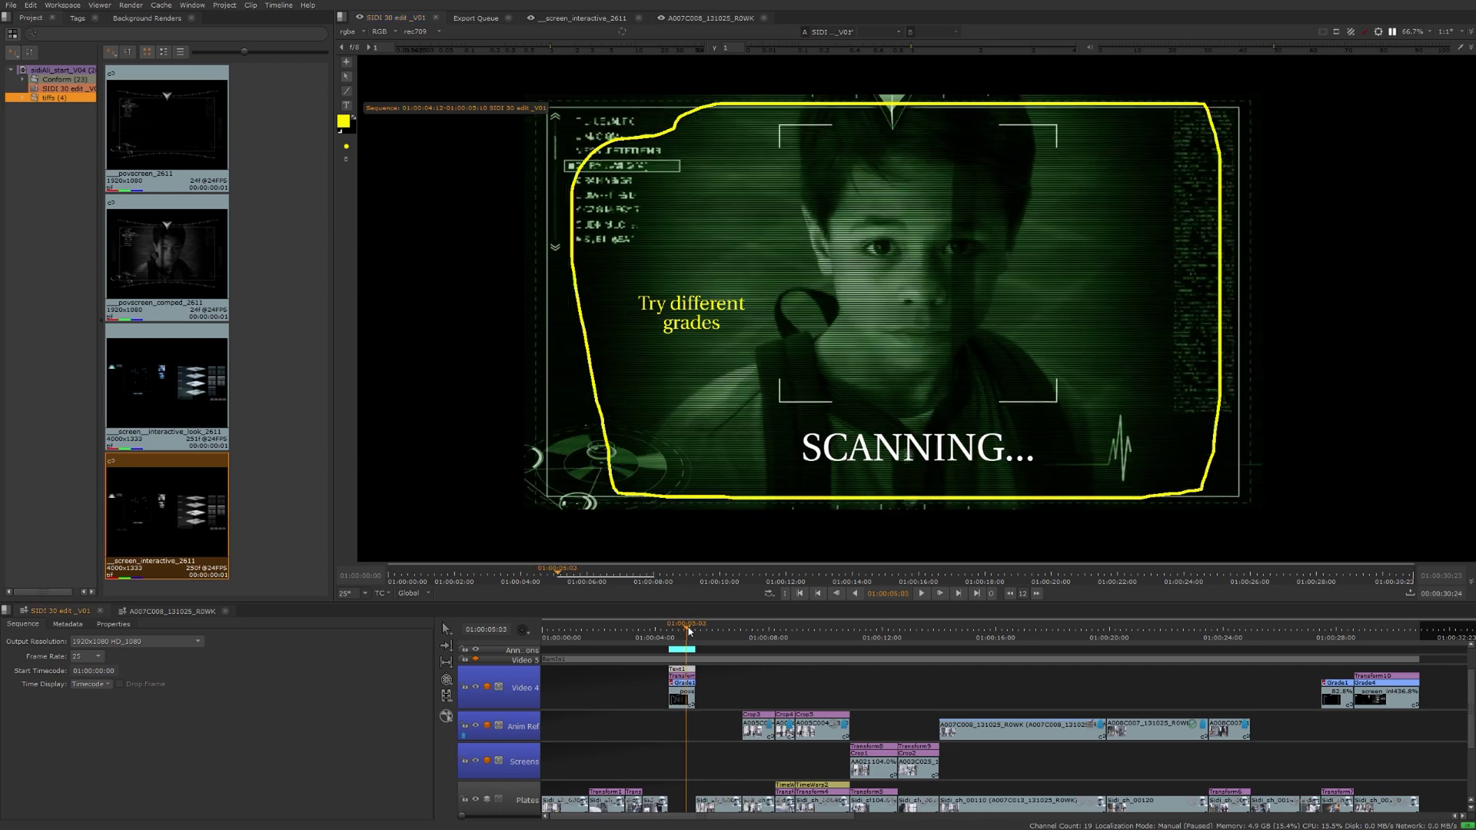
{"action": "left_click_drag", "start_coordinate": [689, 630], "coordinate": [766, 639]}
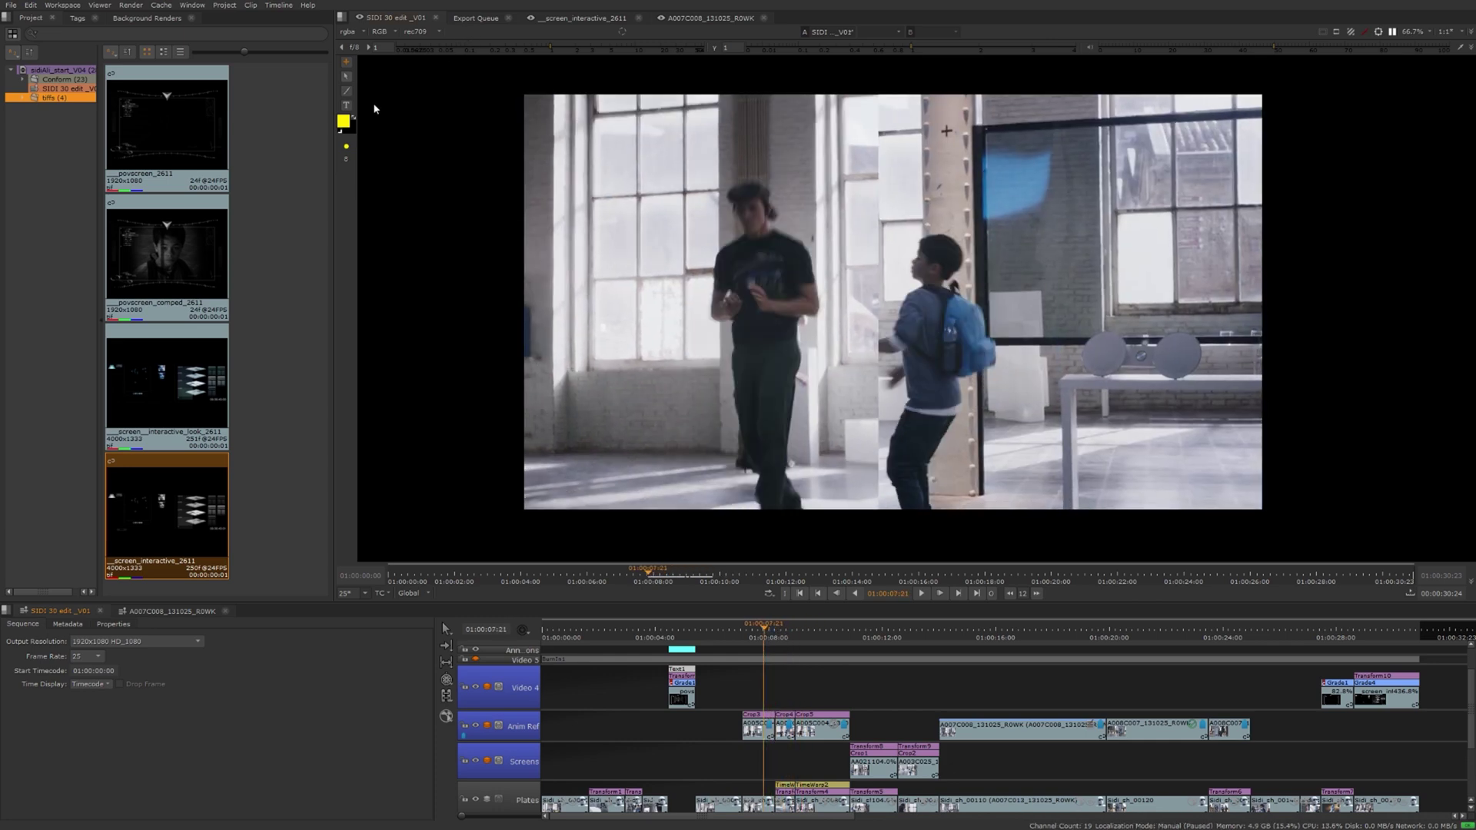
{"action": "left_click", "coordinate": [758, 728]}
Step: Add a new annotation with red 'Reference Animation' text at the lower left
{"action": "left_click", "coordinate": [347, 65]}
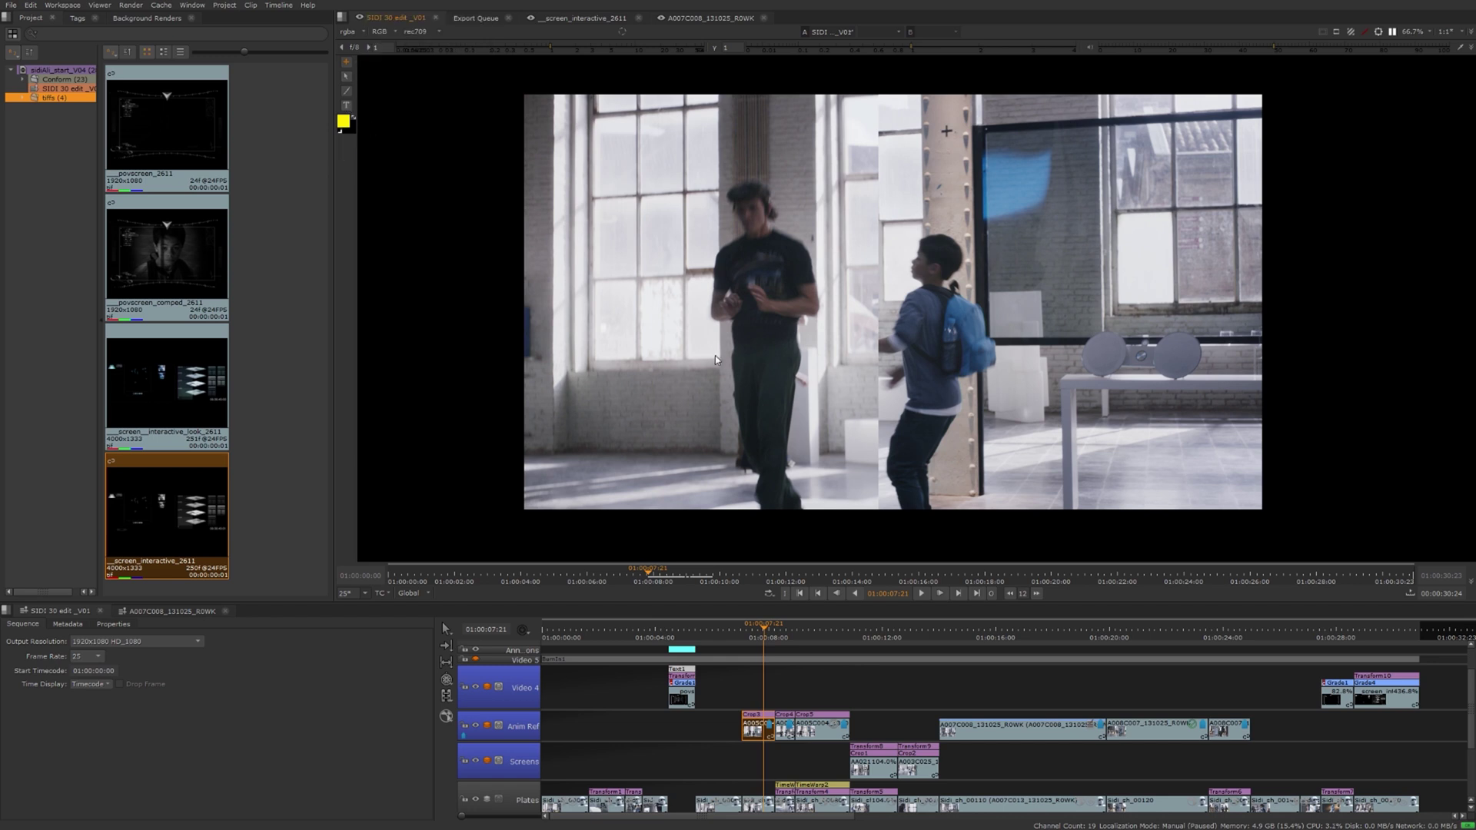
{"action": "left_click", "coordinate": [344, 121]}
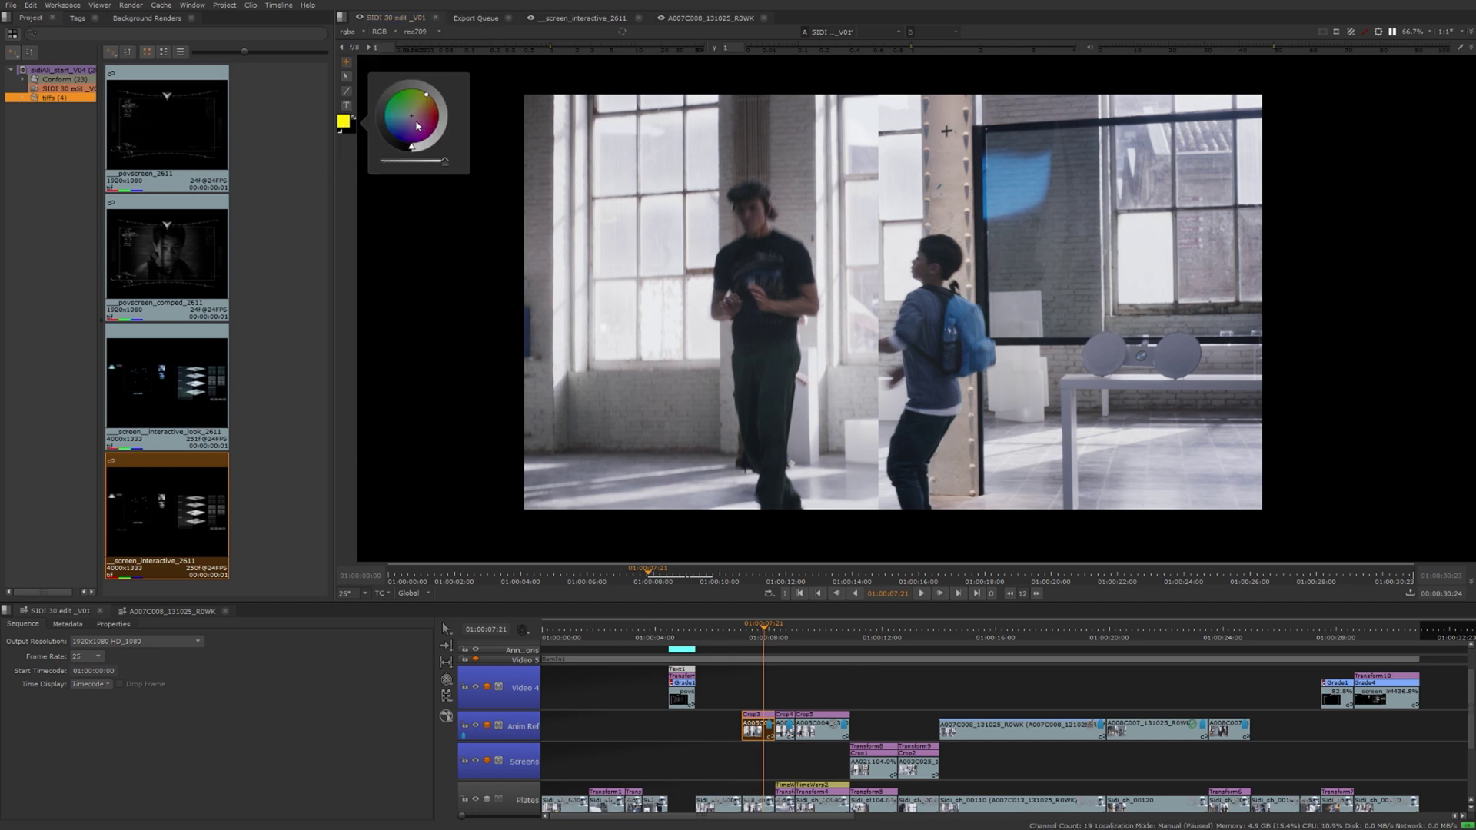
{"action": "left_click", "coordinate": [415, 117]}
{"action": "left_click_drag", "start_coordinate": [416, 118], "coordinate": [445, 125]}
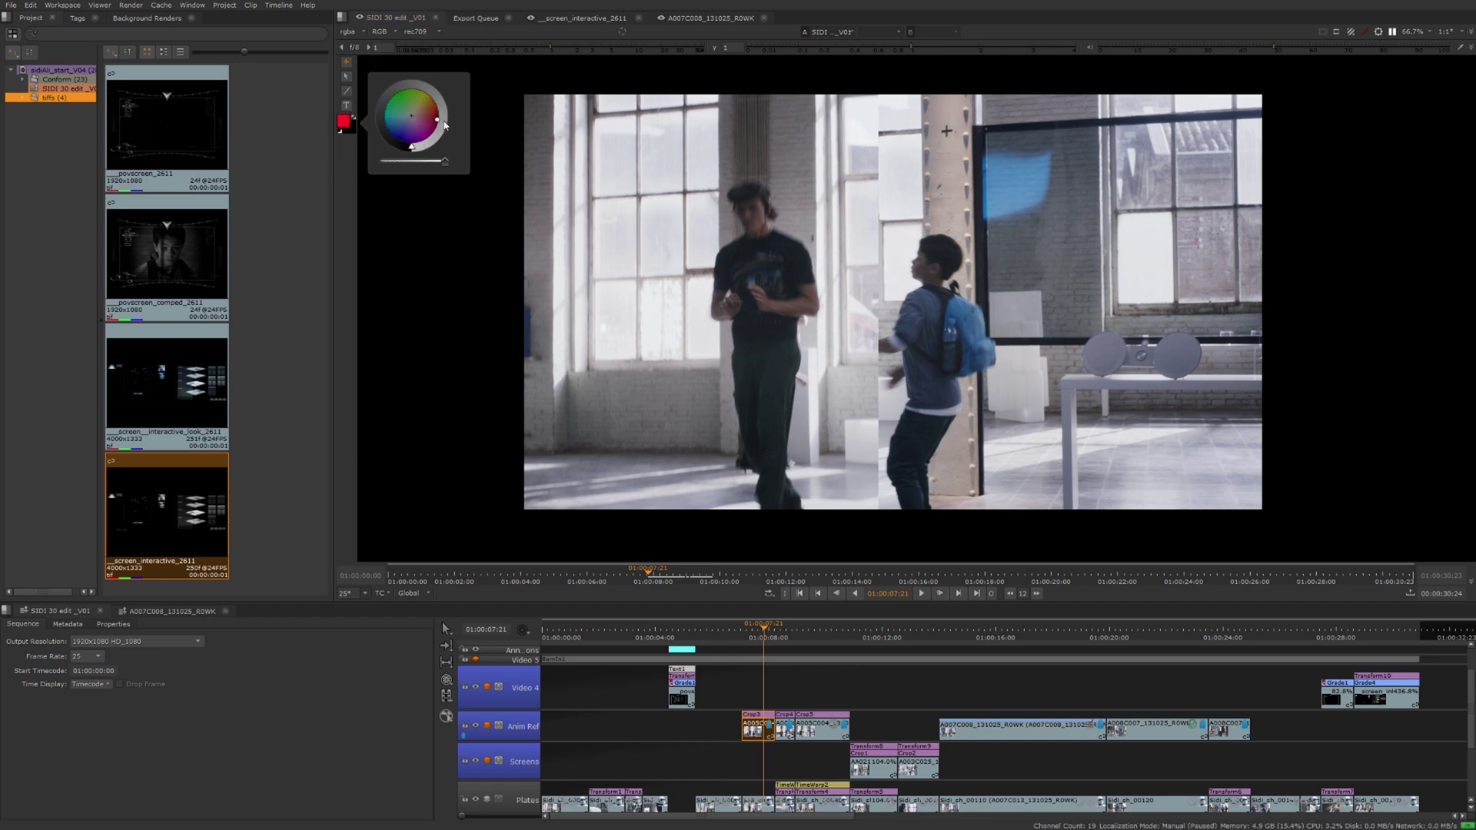
{"action": "left_click", "coordinate": [676, 300]}
{"action": "type", "text": "Re"}
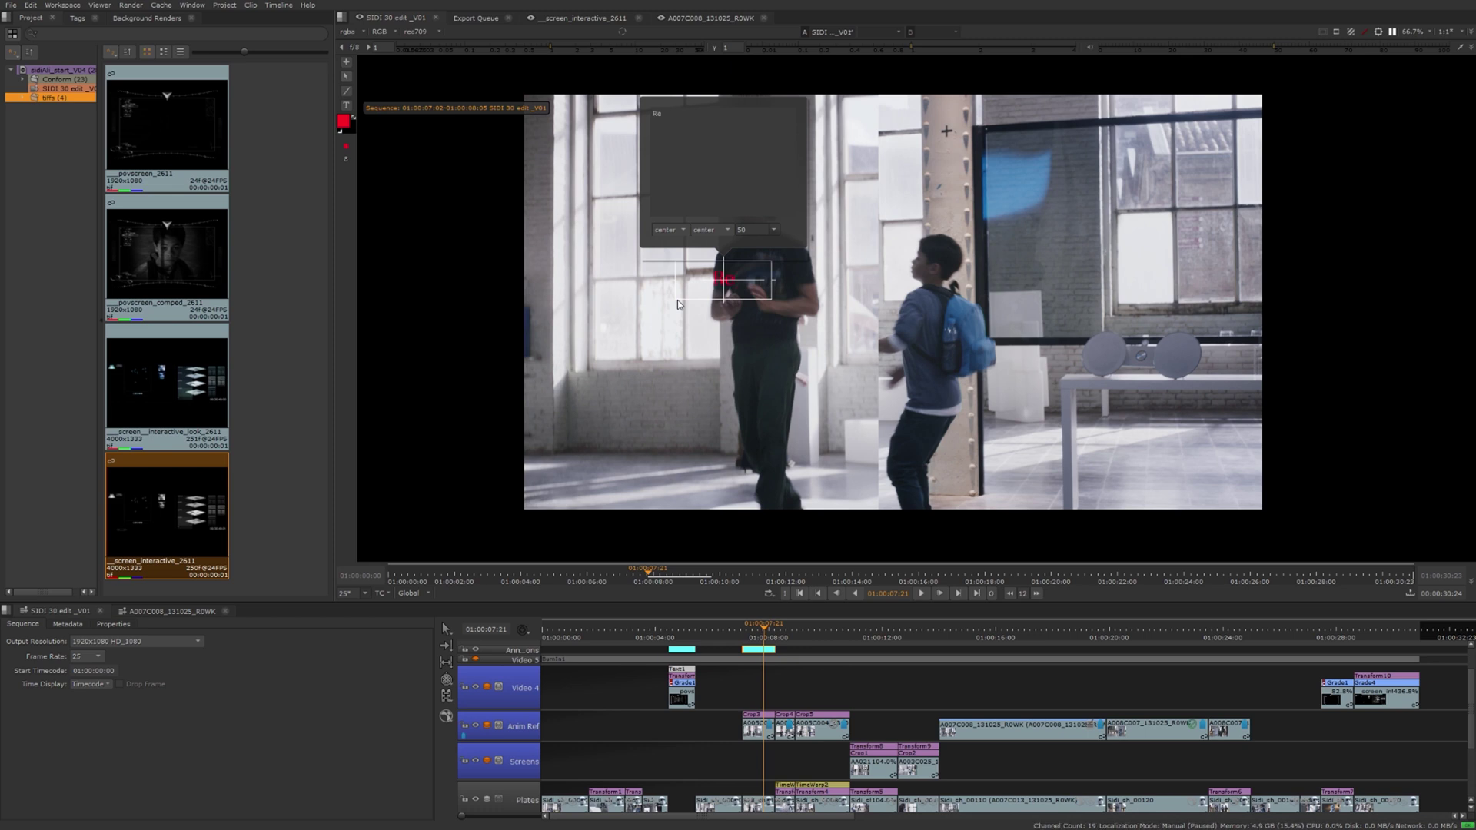
{"action": "type", "text": "ference Animation"}
{"action": "left_click", "coordinate": [722, 281]}
{"action": "mouse_move", "coordinate": [723, 281]}
{"action": "left_mouse_down"}
{"action": "mouse_move", "coordinate": [618, 377]}
{"action": "mouse_move", "coordinate": [613, 423]}
{"action": "mouse_move", "coordinate": [635, 407]}
{"action": "left_mouse_up"}
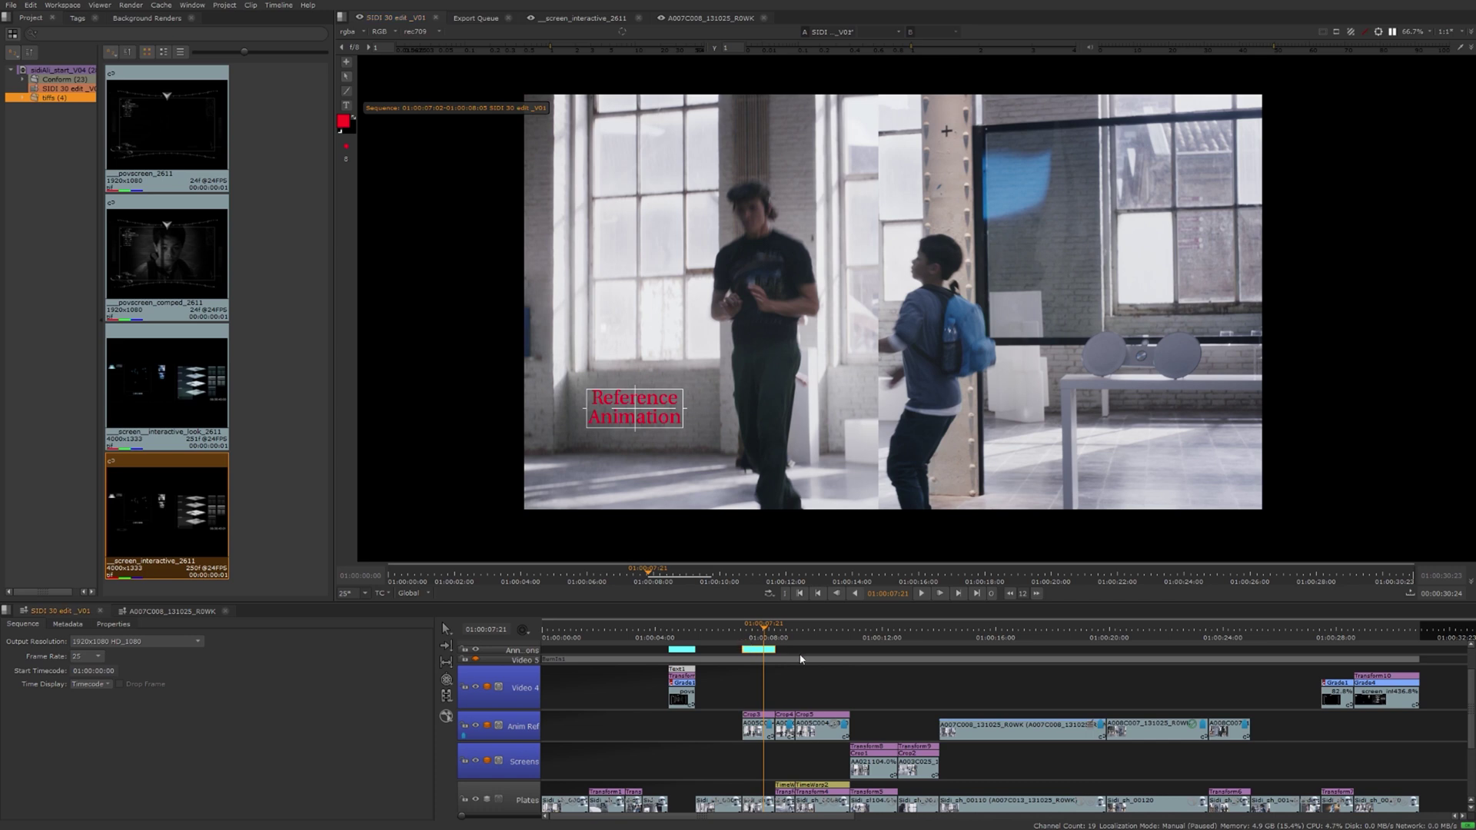
Step: Lengthen the new annotation clip so it ends at 01:00:08:05
{"action": "left_click_drag", "start_coordinate": [777, 651], "coordinate": [754, 649]}
{"action": "left_click", "coordinate": [760, 630]}
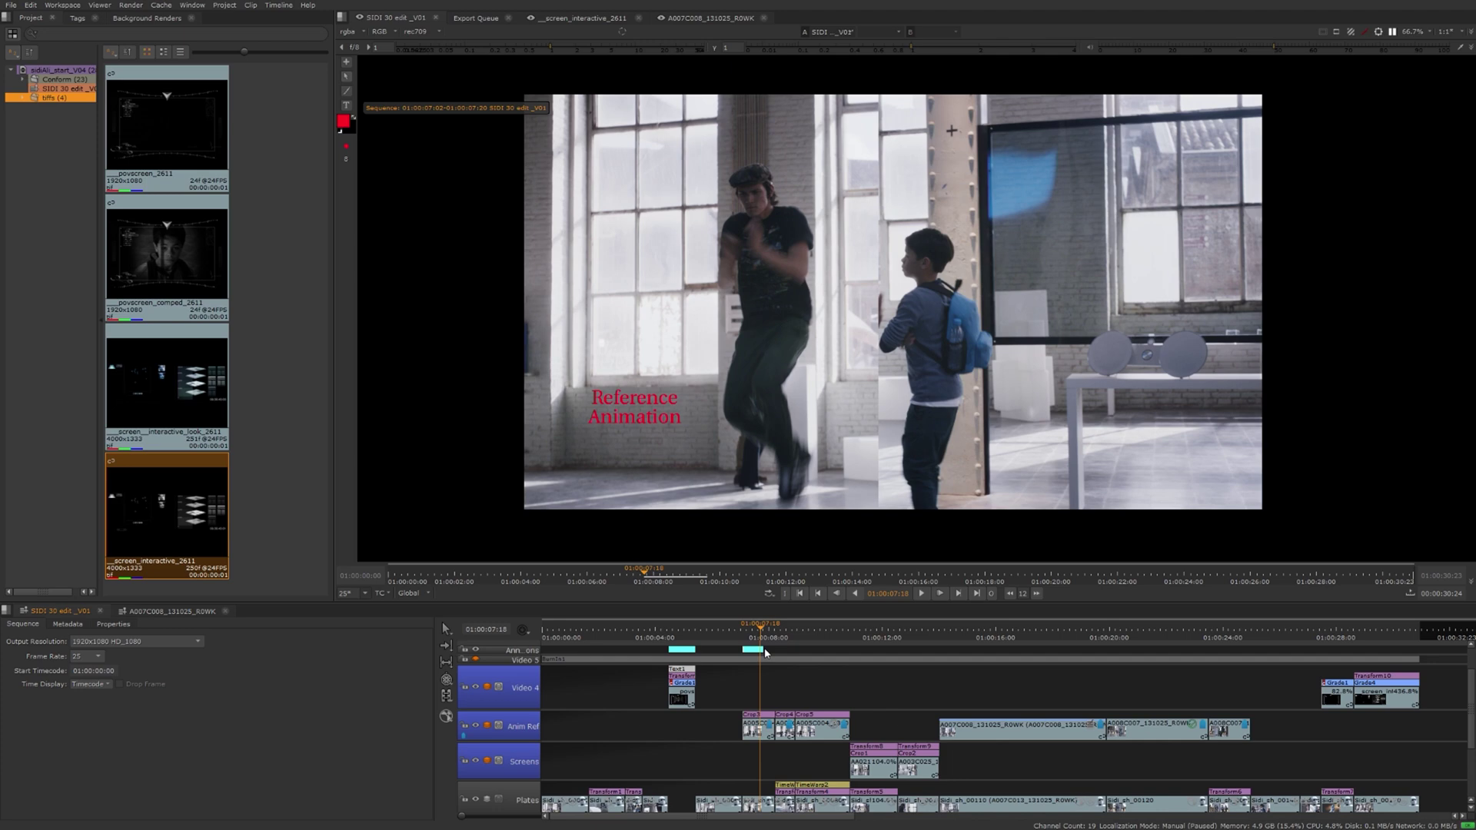
{"action": "mouse_move", "coordinate": [759, 649]}
{"action": "left_mouse_down"}
{"action": "mouse_move", "coordinate": [775, 649]}
{"action": "mouse_move", "coordinate": [773, 633]}
{"action": "mouse_move", "coordinate": [1114, 638]}
{"action": "mouse_move", "coordinate": [1067, 646]}
{"action": "left_mouse_up"}
Step: Select the A007C008_131025_R0WK breakdance clip on Anim Ref and bring up new-annotation options
{"action": "left_click", "coordinate": [1066, 726]}
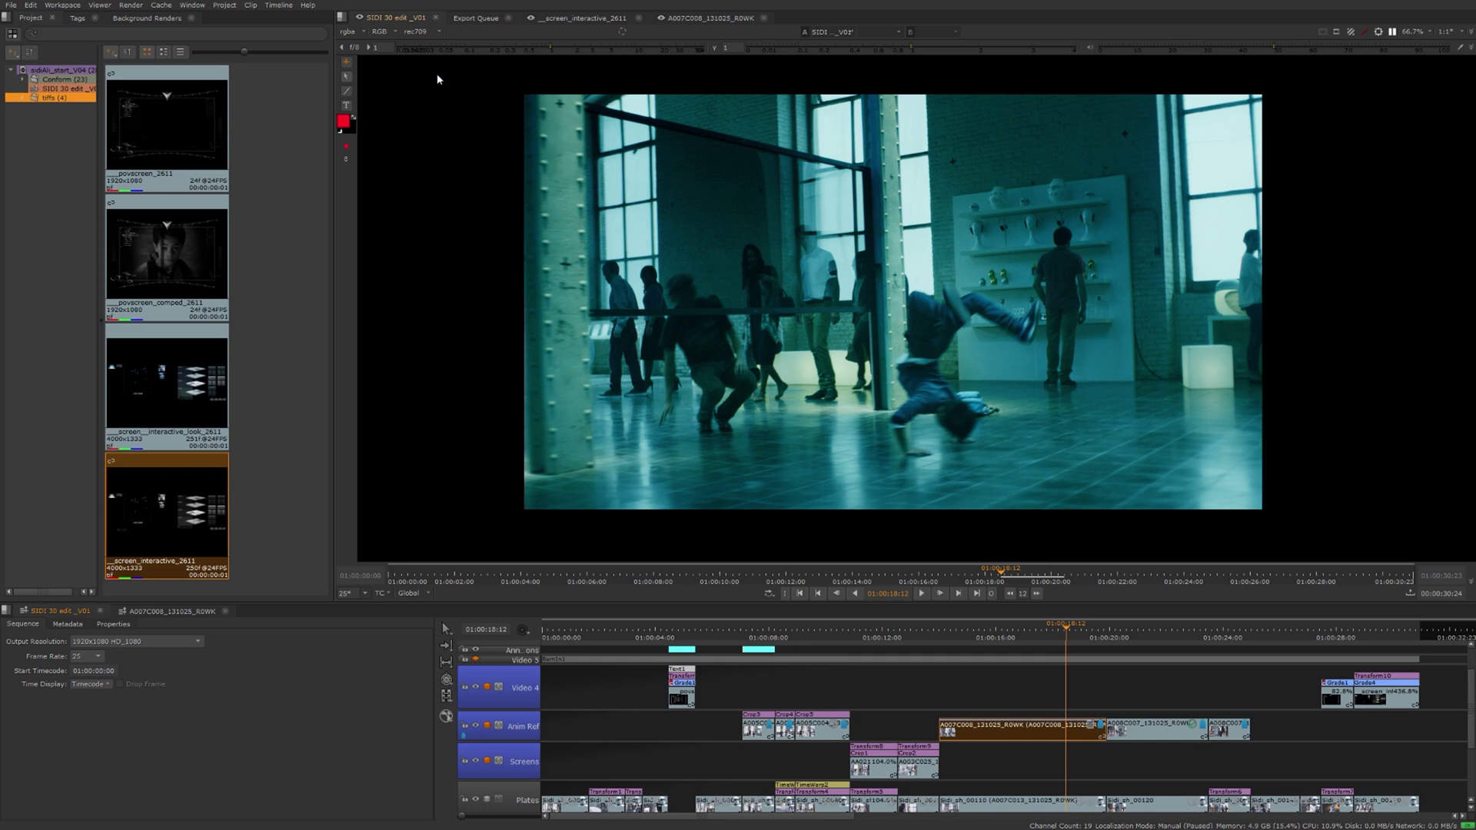
{"action": "left_click", "coordinate": [346, 64]}
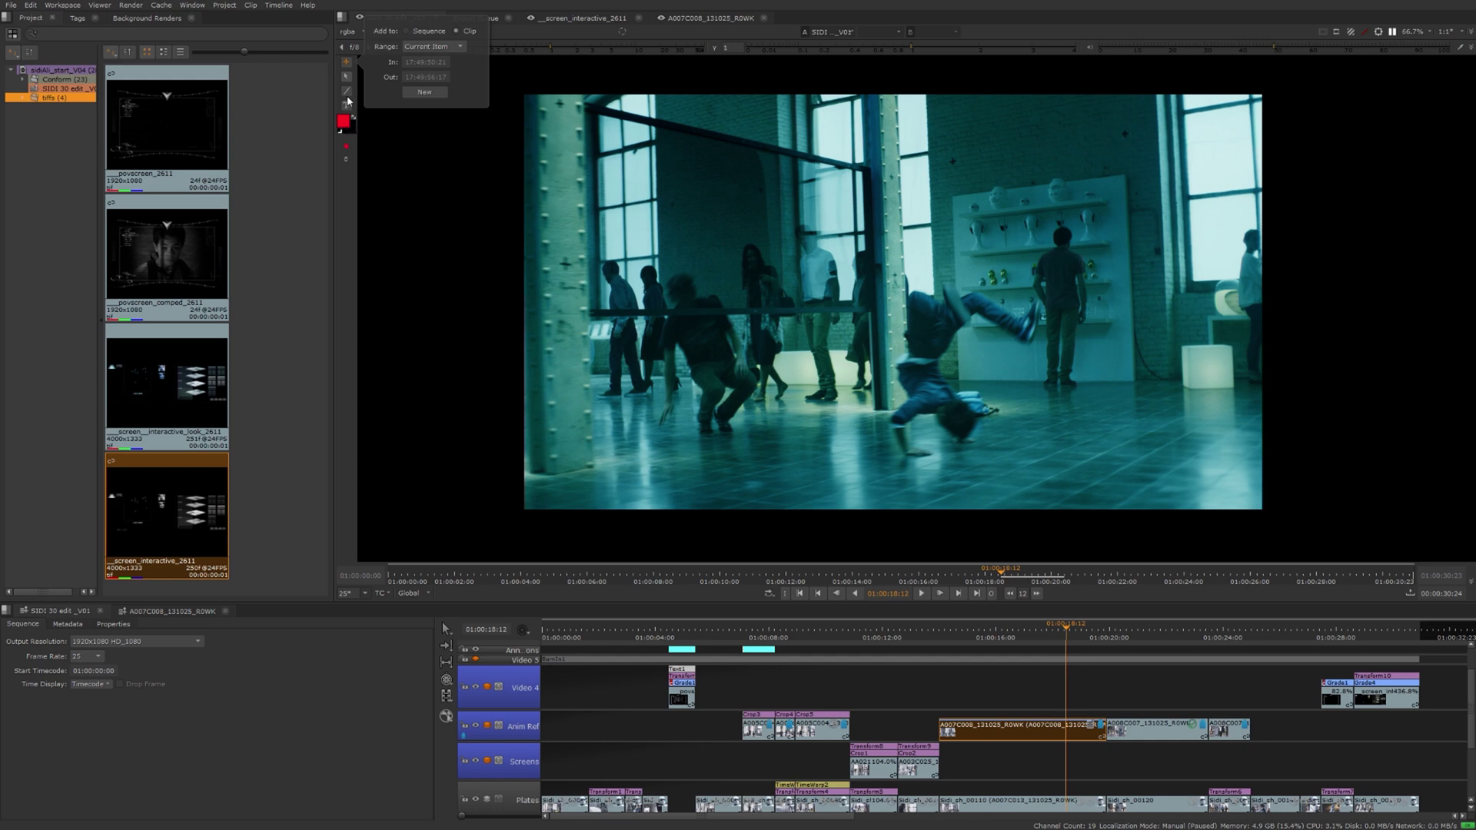
Step: Create a new clip annotation and draw a yellow loop around the crouching figures
{"action": "left_click", "coordinate": [343, 122]}
{"action": "left_click", "coordinate": [412, 117]}
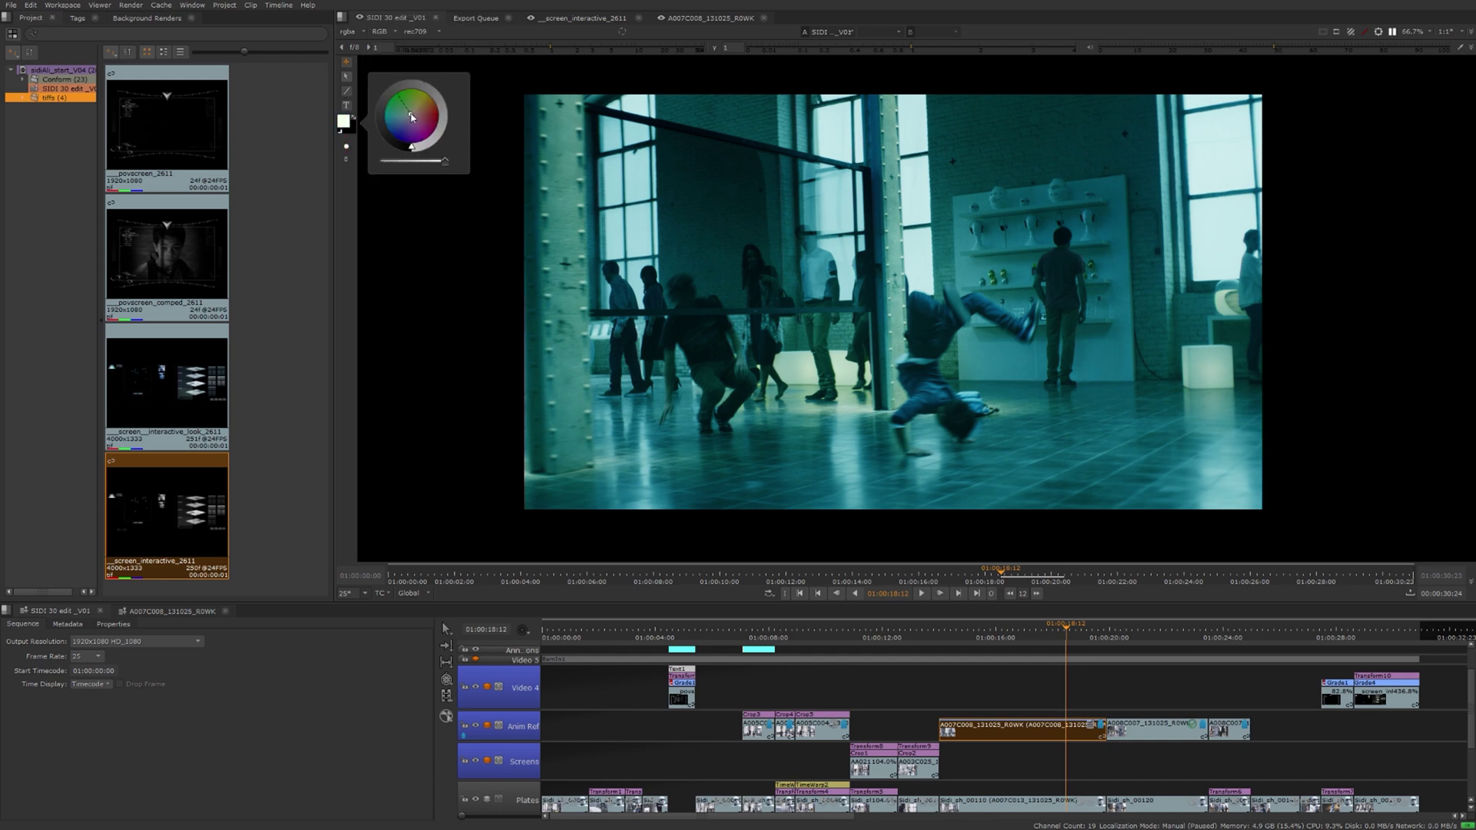
{"action": "left_click_drag", "start_coordinate": [413, 117], "coordinate": [425, 94]}
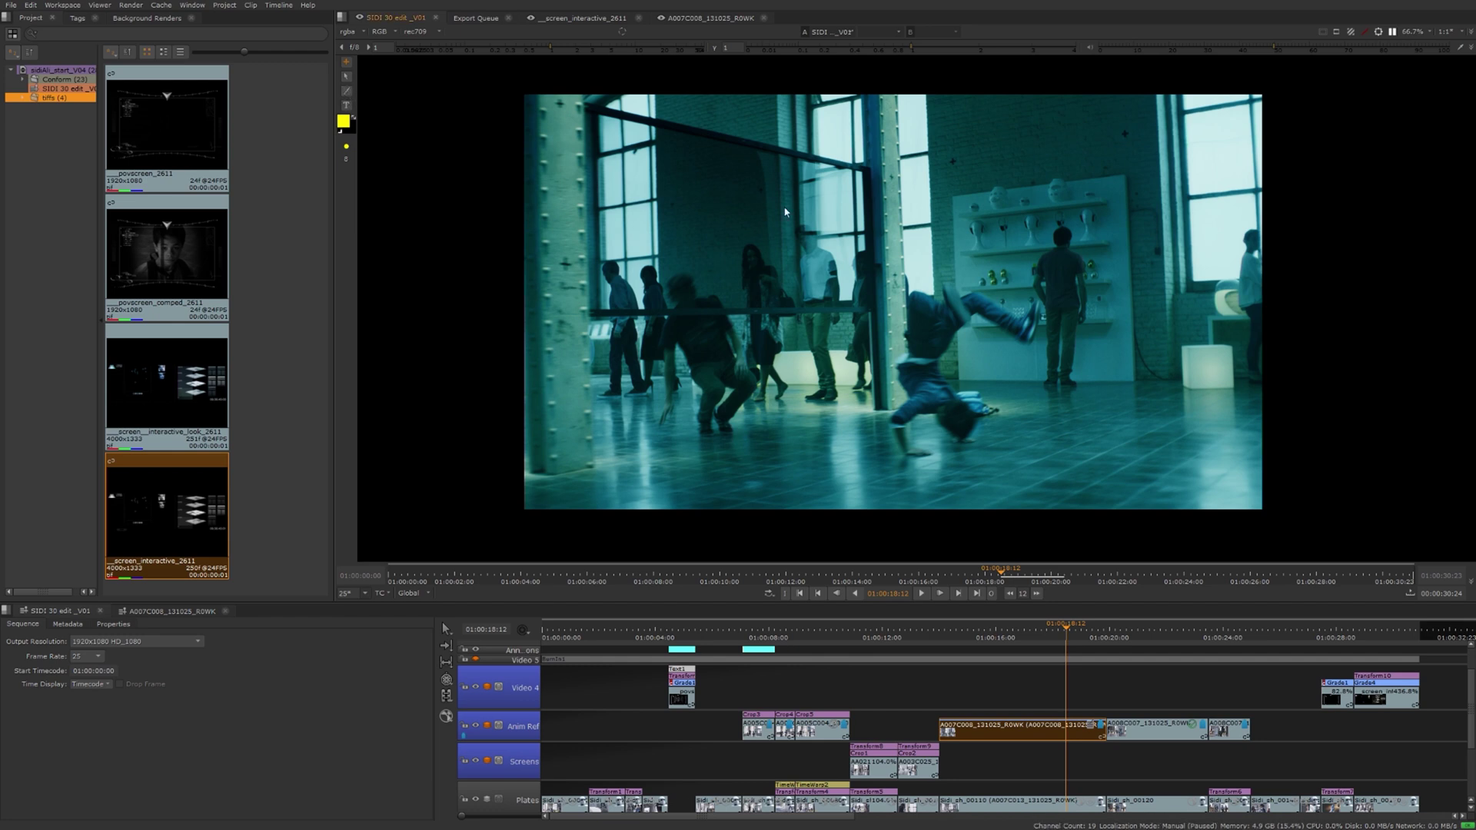
{"action": "mouse_move", "coordinate": [702, 229]}
{"action": "left_mouse_down"}
{"action": "mouse_move", "coordinate": [624, 312]}
{"action": "mouse_move", "coordinate": [648, 424]}
{"action": "mouse_move", "coordinate": [730, 468]}
{"action": "mouse_move", "coordinate": [804, 374]}
{"action": "mouse_move", "coordinate": [815, 268]}
{"action": "mouse_move", "coordinate": [755, 209]}
{"action": "mouse_move", "coordinate": [706, 206]}
{"action": "mouse_move", "coordinate": [684, 241]}
{"action": "left_mouse_up"}
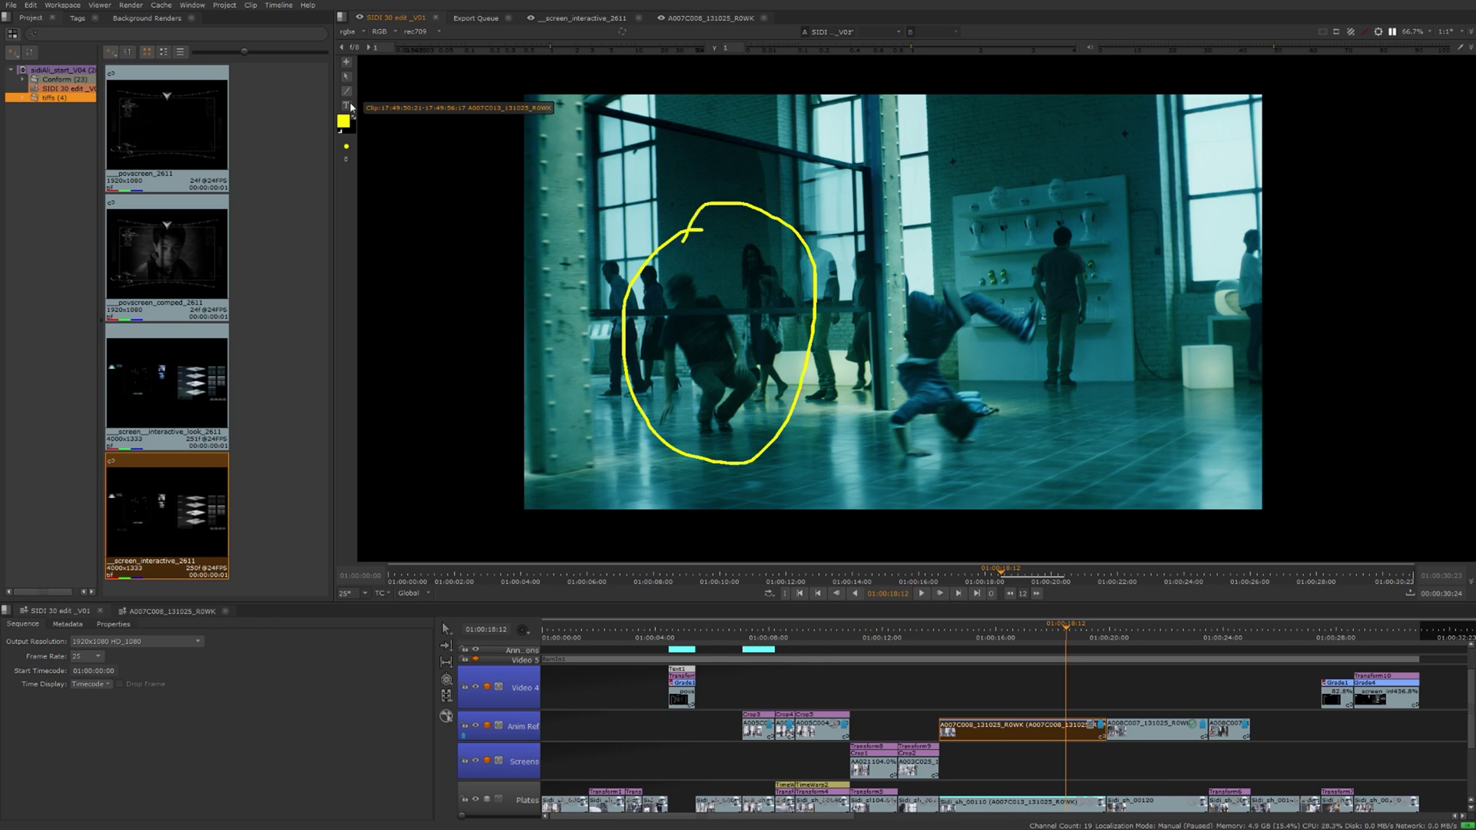
Step: Add the note 'Robot will walk through screen' above the yellow loop
{"action": "left_click", "coordinate": [674, 164]}
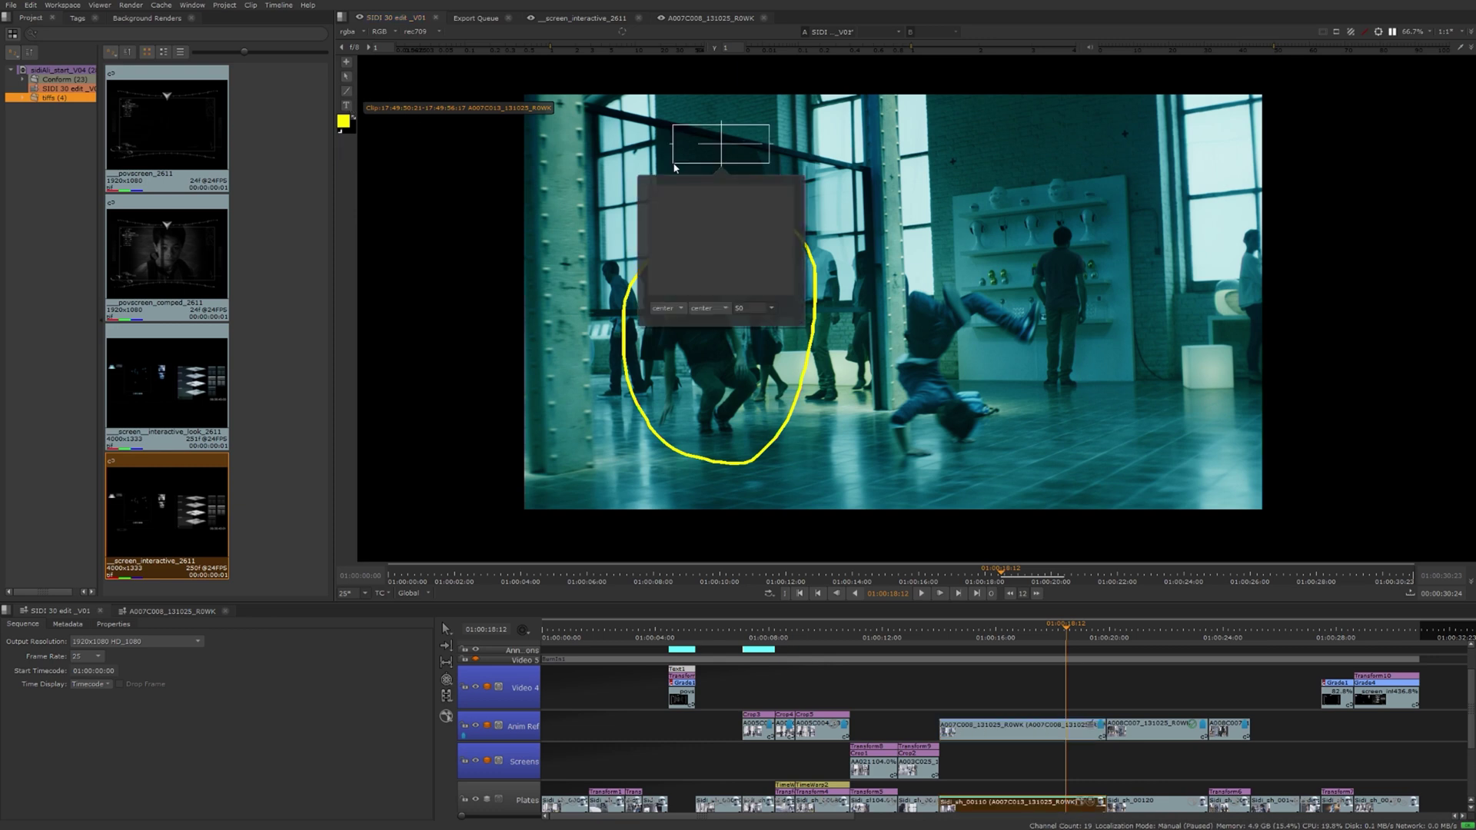
{"action": "type", "text": "Robot will walk through"}
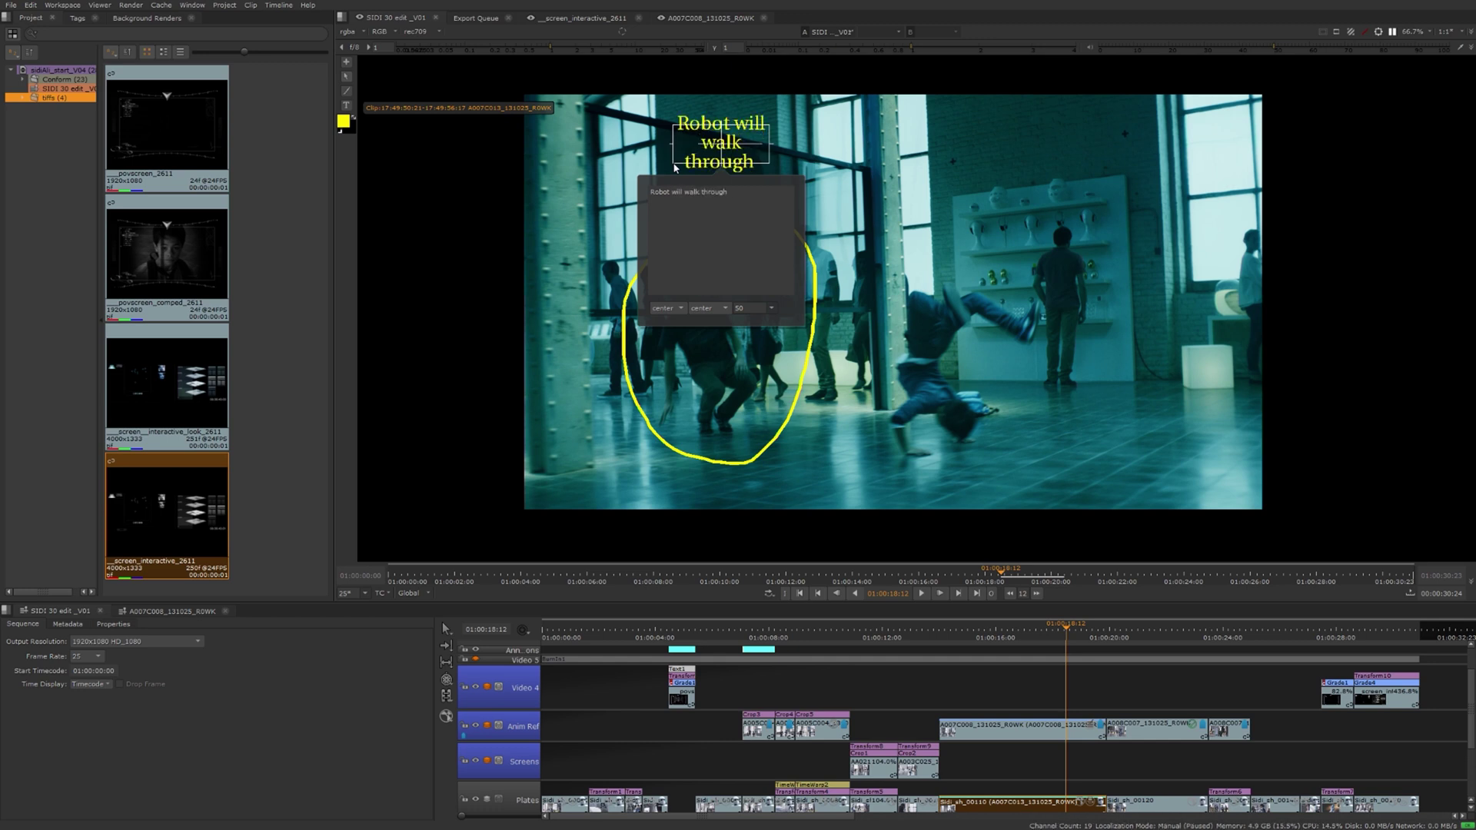
{"action": "type", "text": " screen"}
{"action": "key", "text": "Escape"}
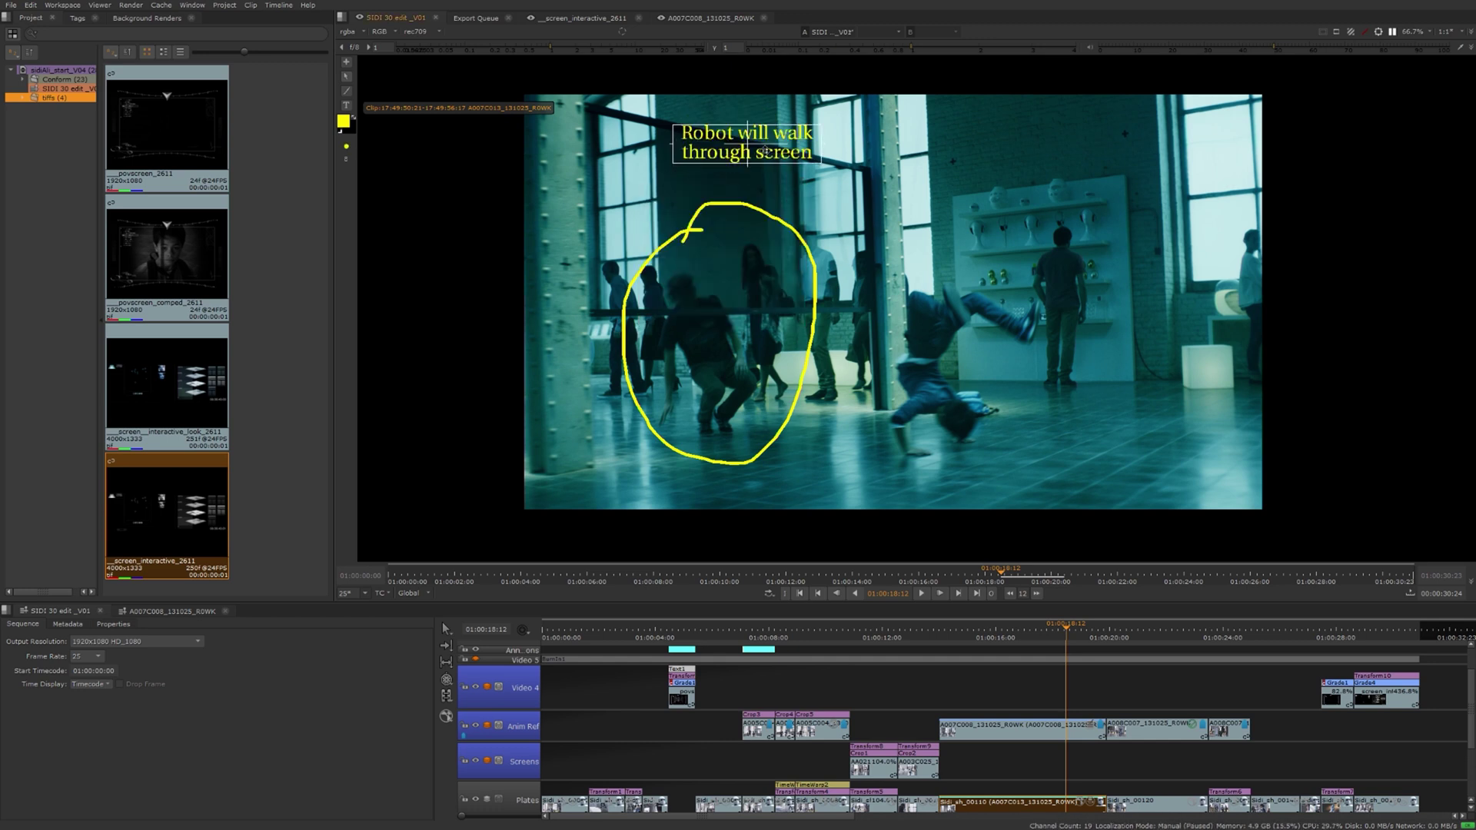
{"action": "key", "text": "Left"}
{"action": "key", "text": "Left"}
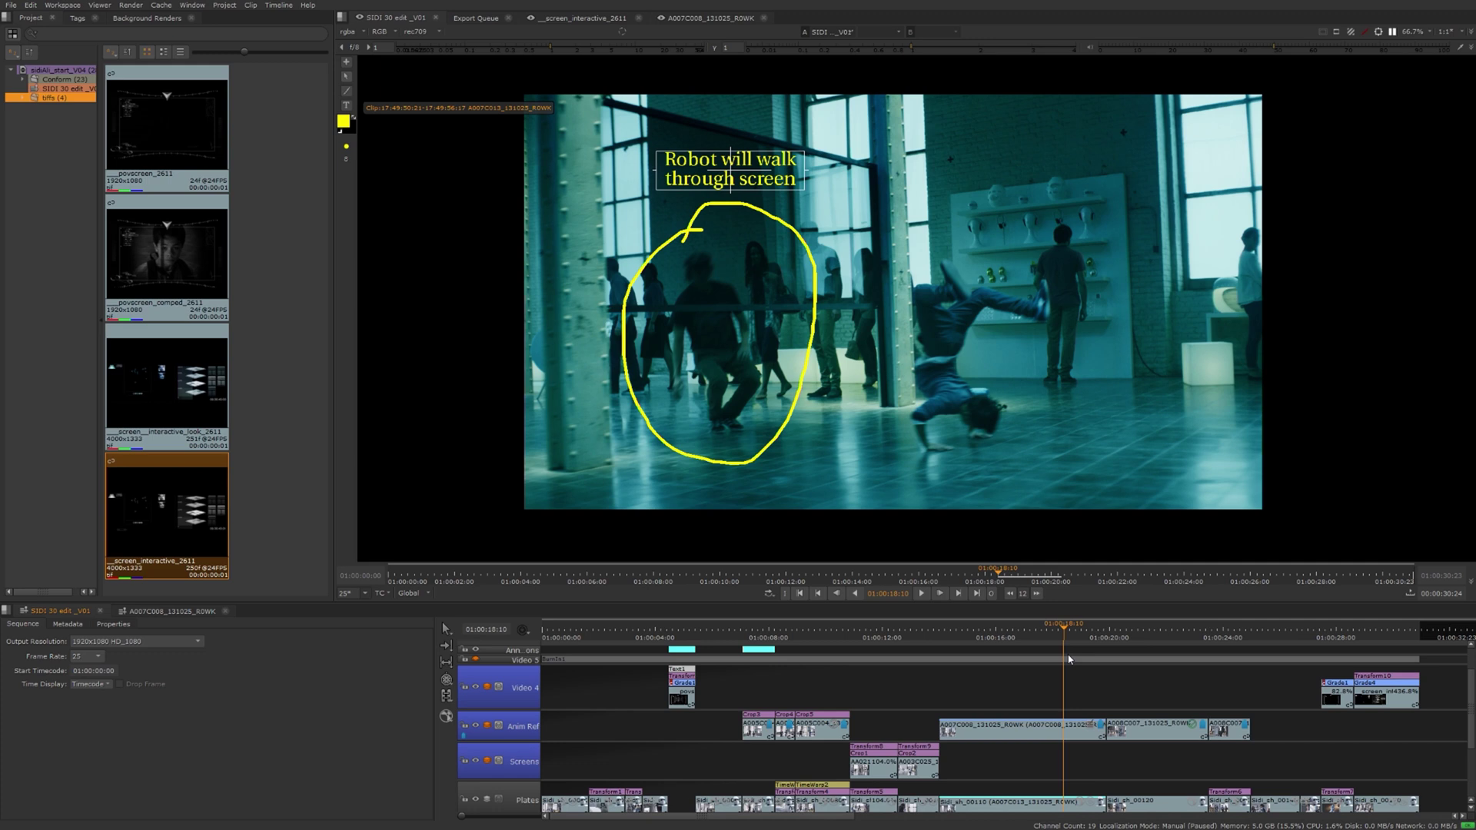
{"action": "left_click", "coordinate": [998, 804]}
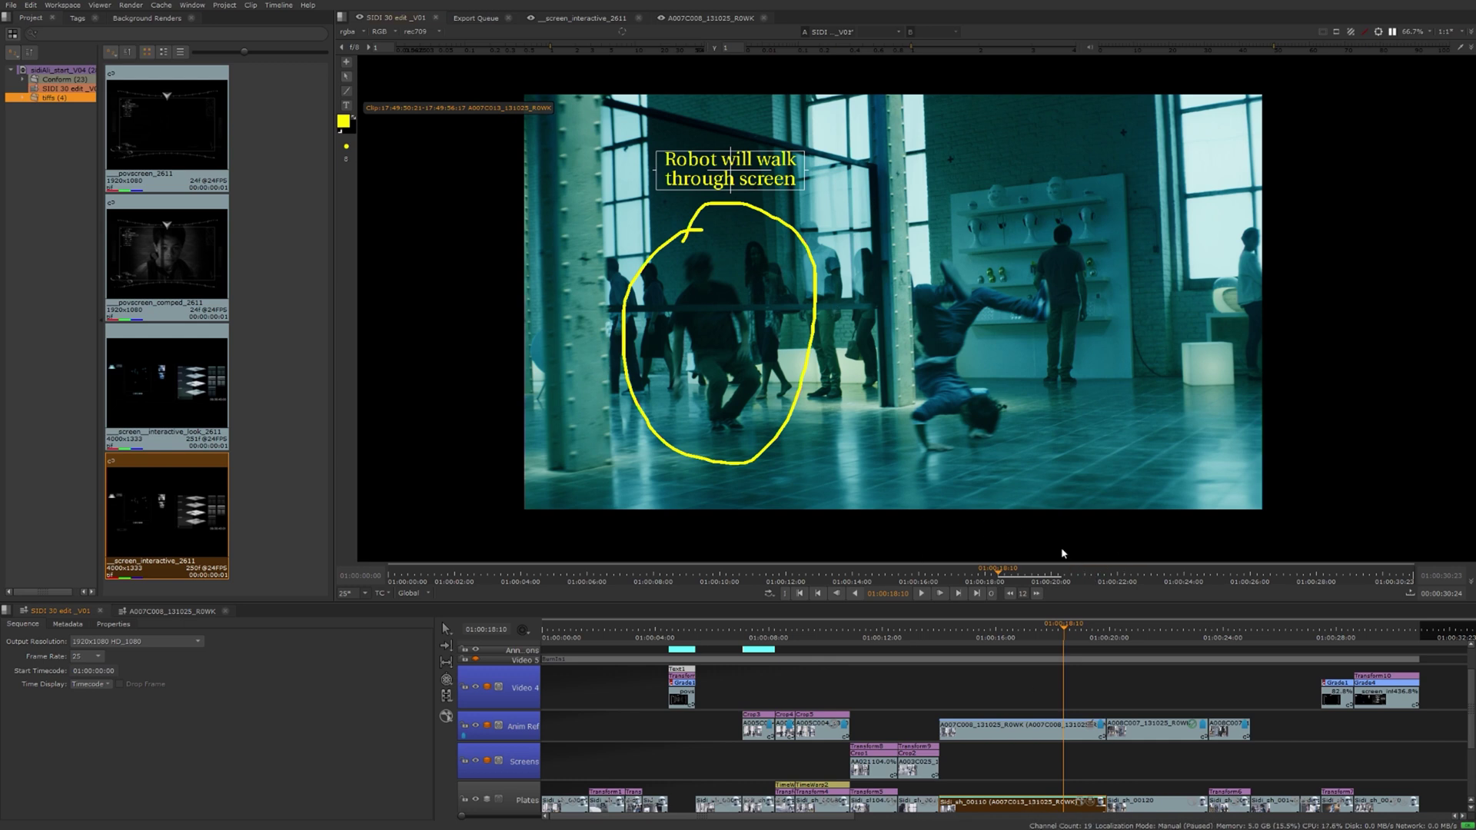
Step: Delete the yellow loop and its text note from the dancer shot
{"action": "left_click", "coordinate": [755, 208]}
{"action": "key", "text": "Delete"}
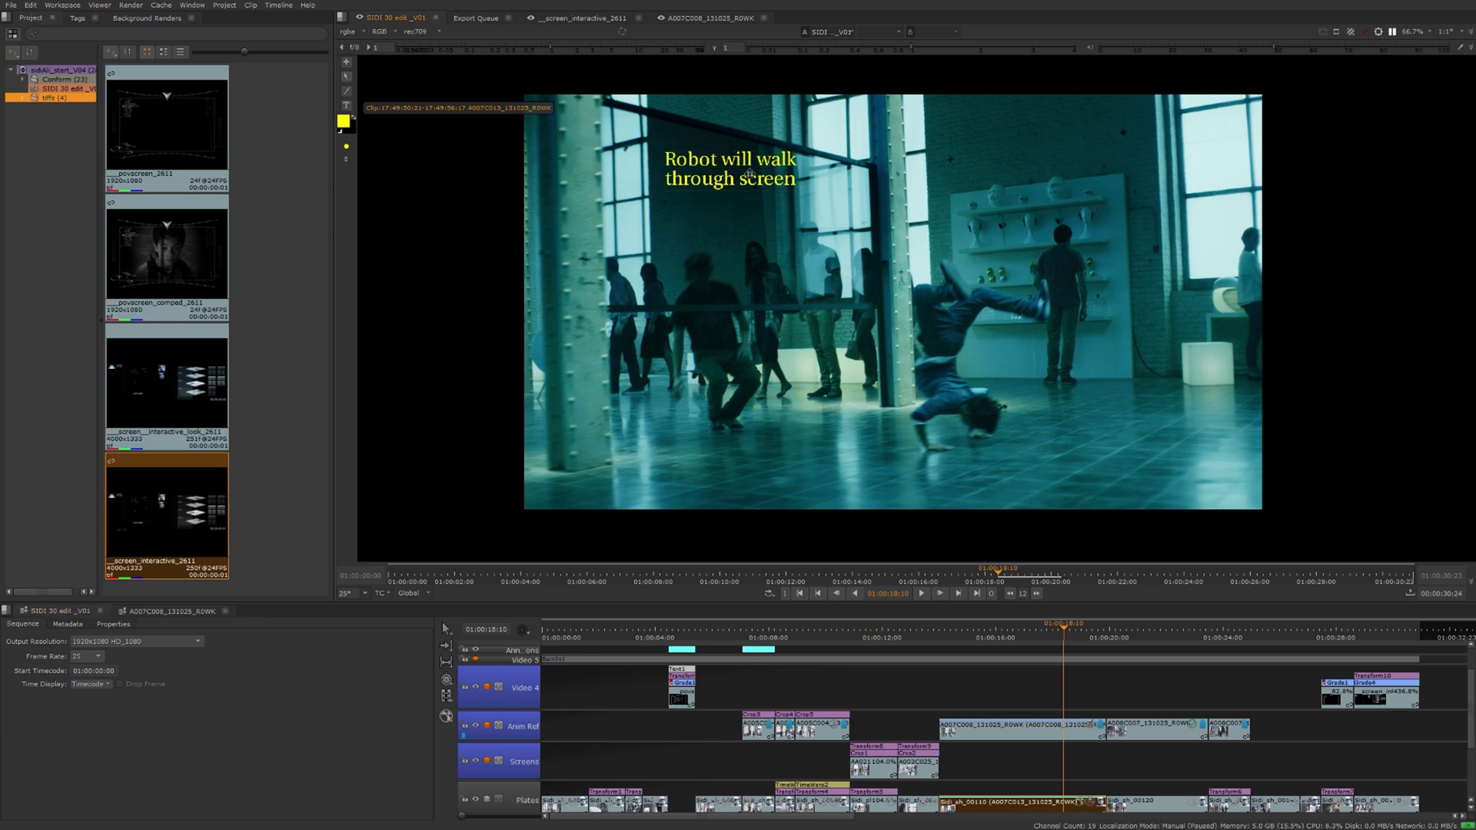
{"action": "key", "text": "Delete"}
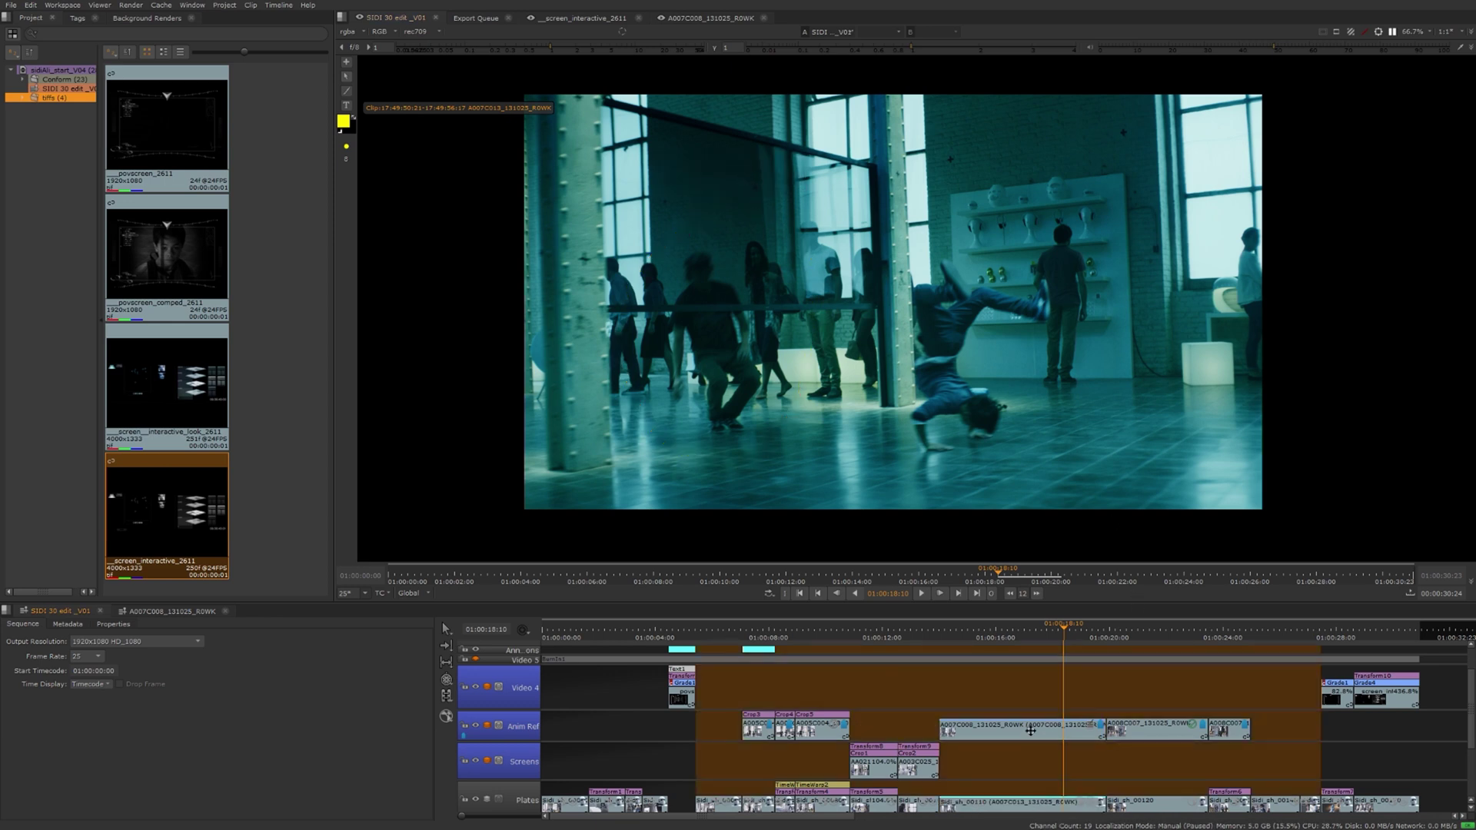
Step: Delete the clip's own annotations track via Open In > Properties View, then return to the SCANNING shot
{"action": "left_click", "coordinate": [1031, 729]}
{"action": "right_click", "coordinate": [1039, 806]}
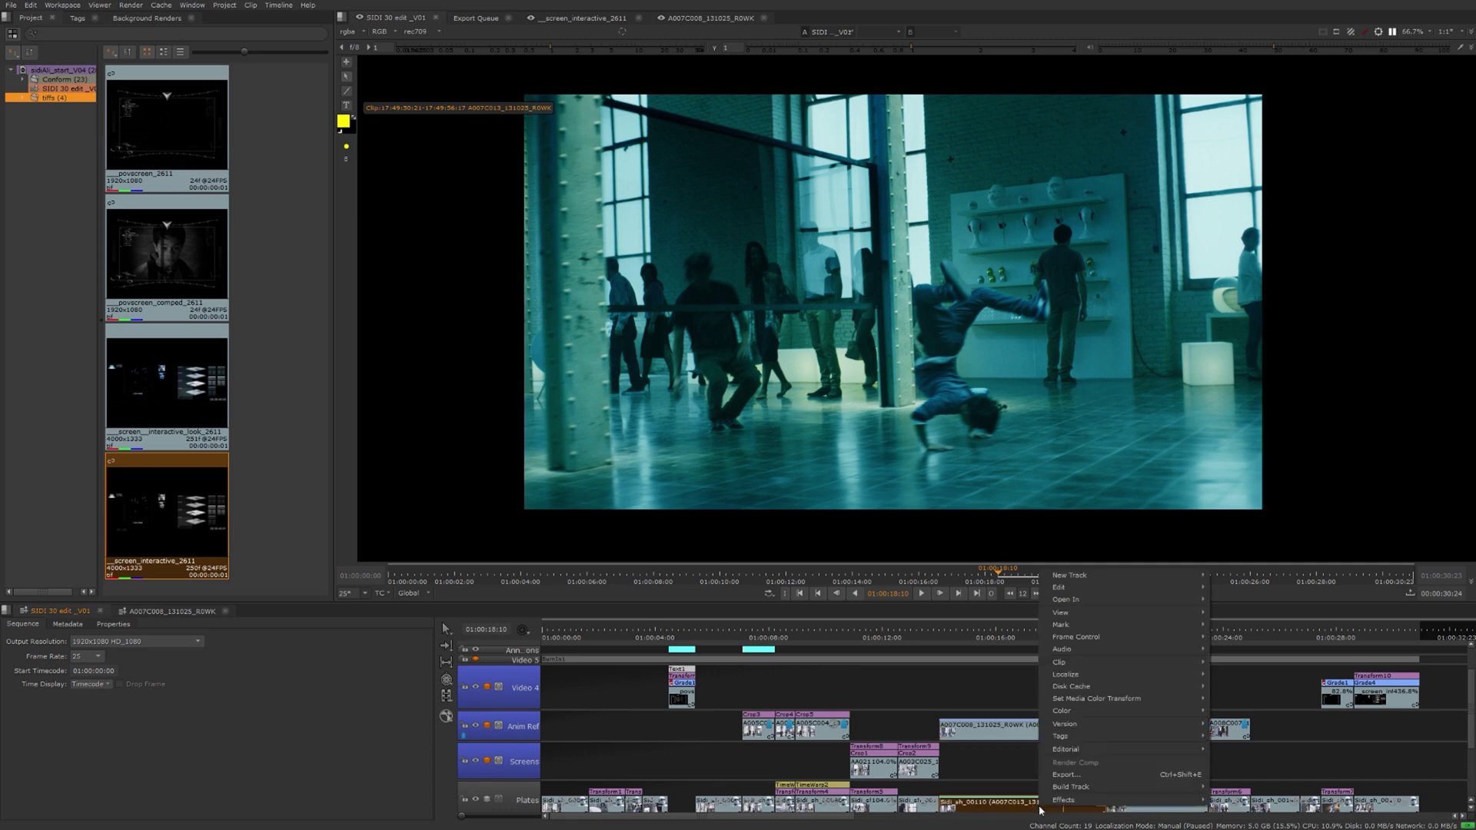
{"action": "mouse_move", "coordinate": [1097, 653]}
{"action": "mouse_move", "coordinate": [1115, 599]}
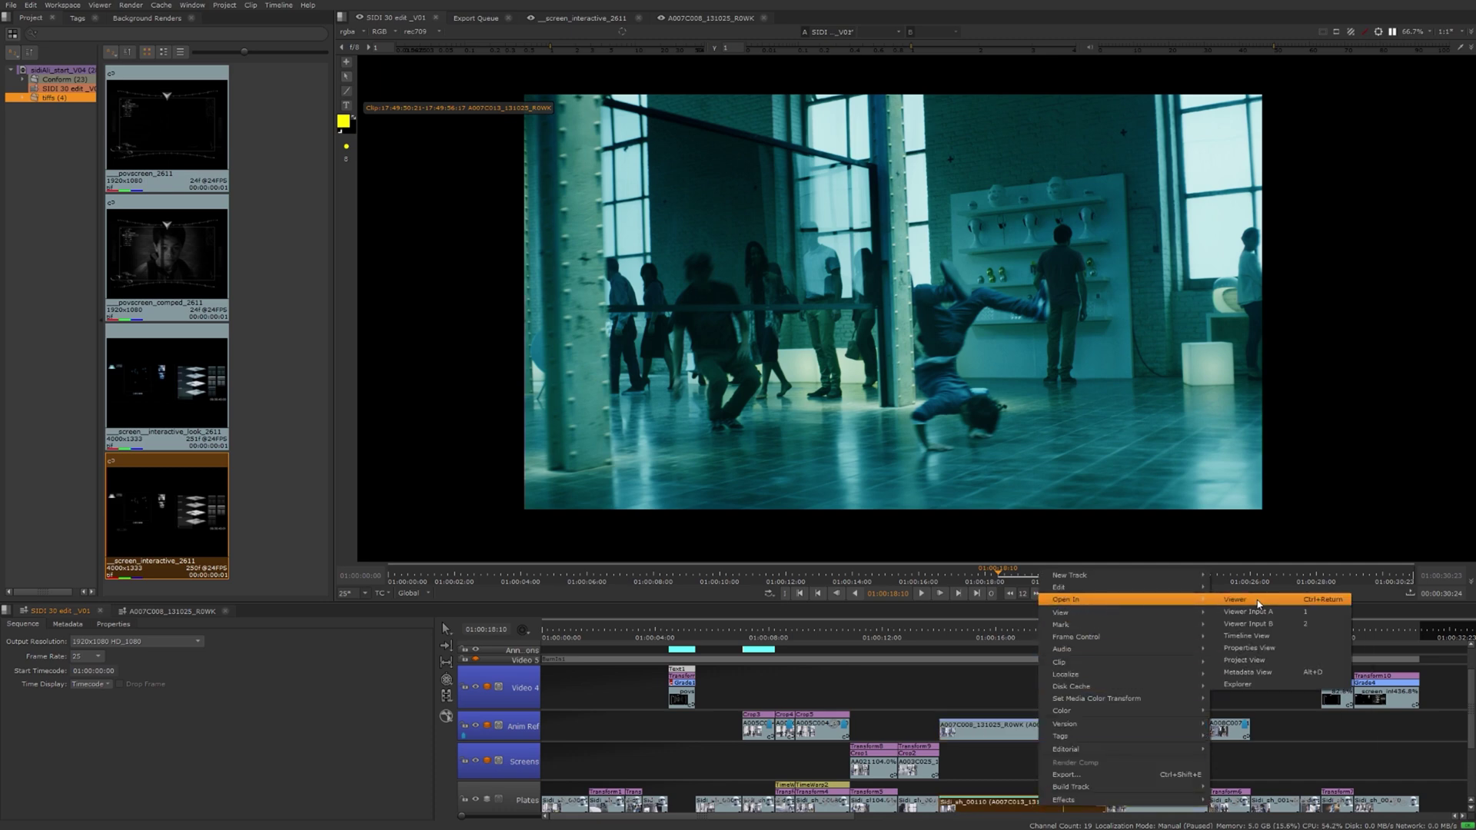
{"action": "left_click", "coordinate": [1264, 648]}
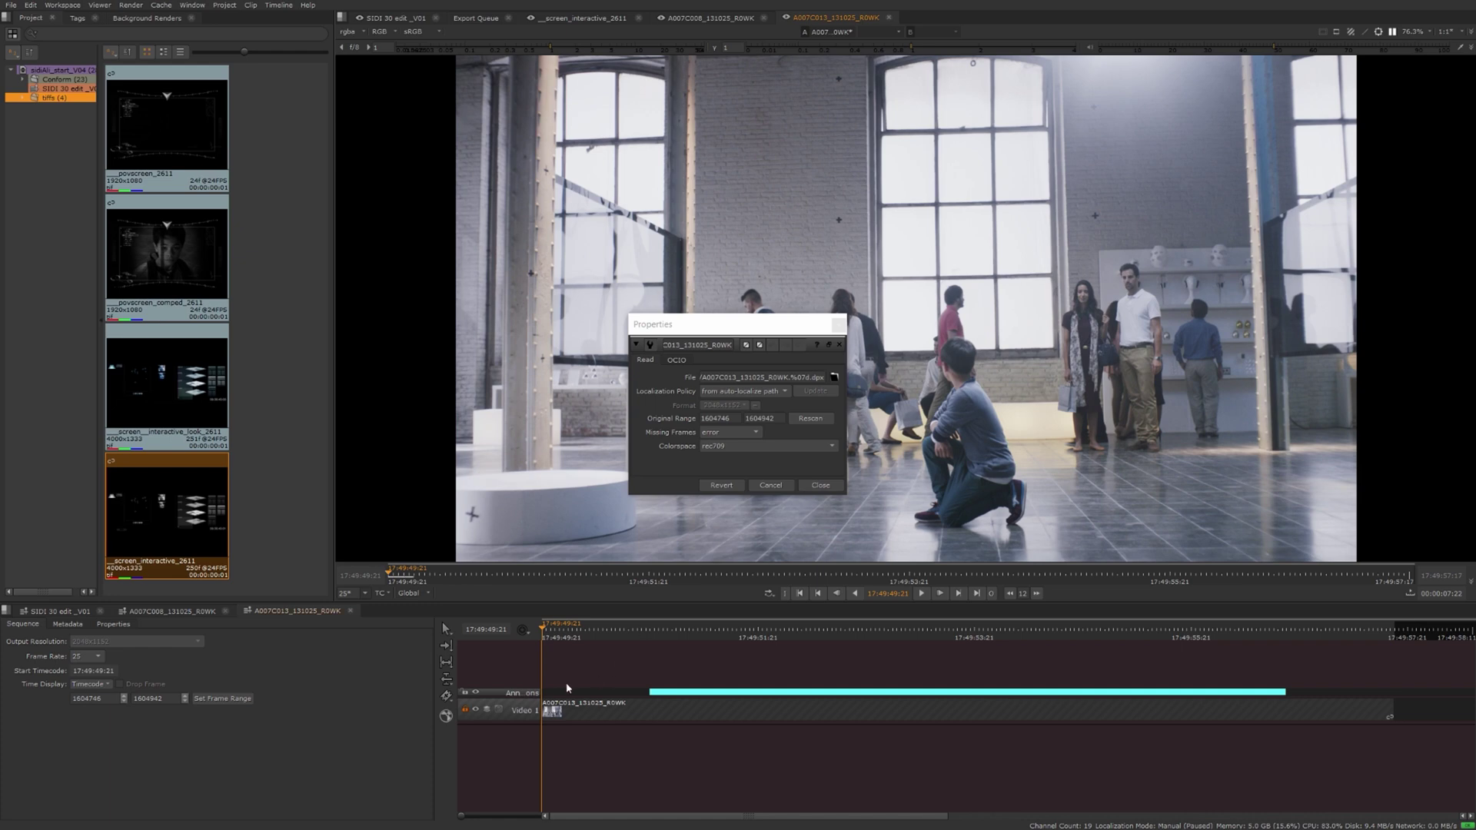
{"action": "left_click", "coordinate": [526, 689]}
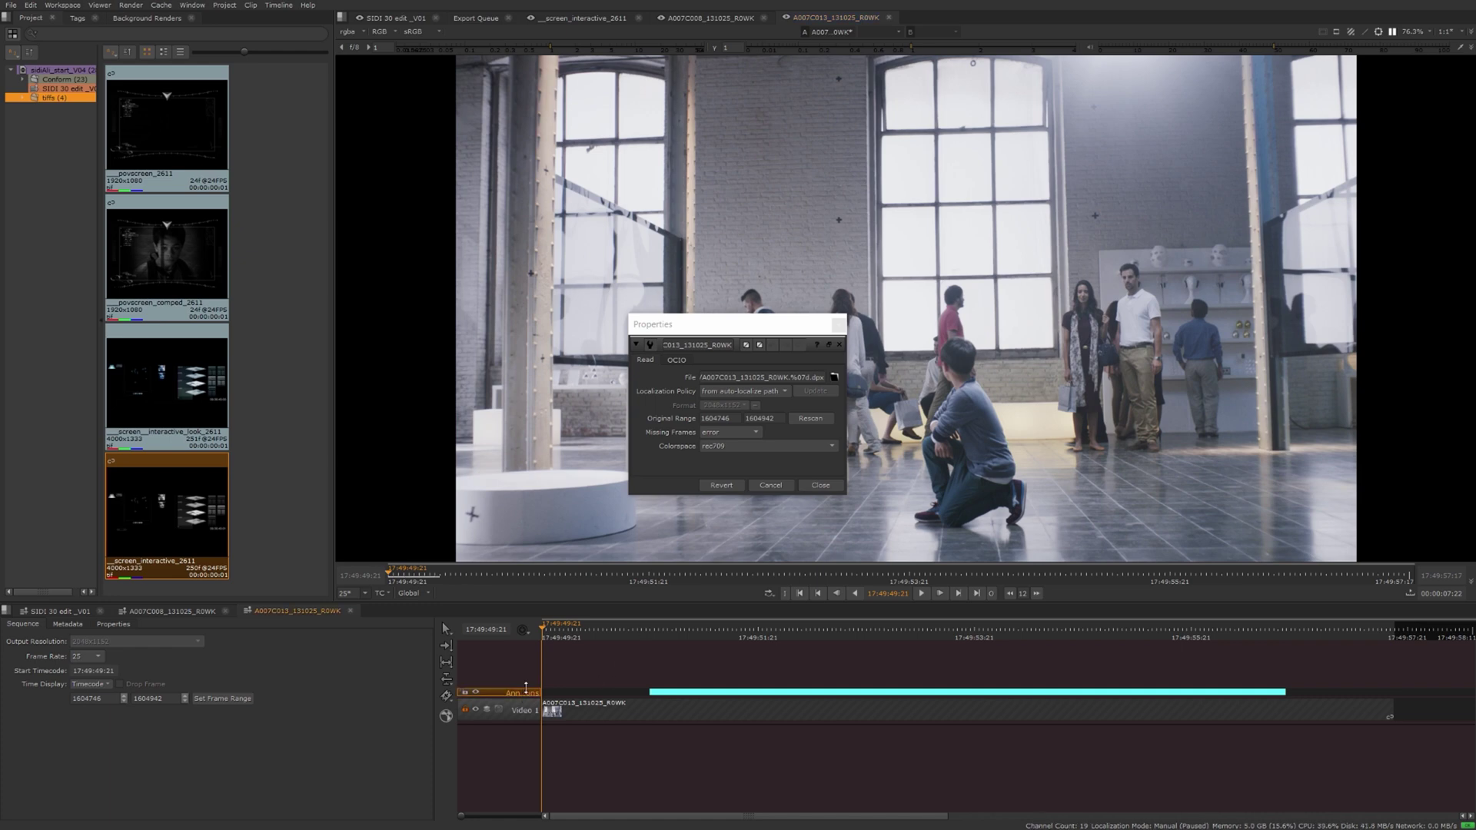
{"action": "key", "text": "Delete"}
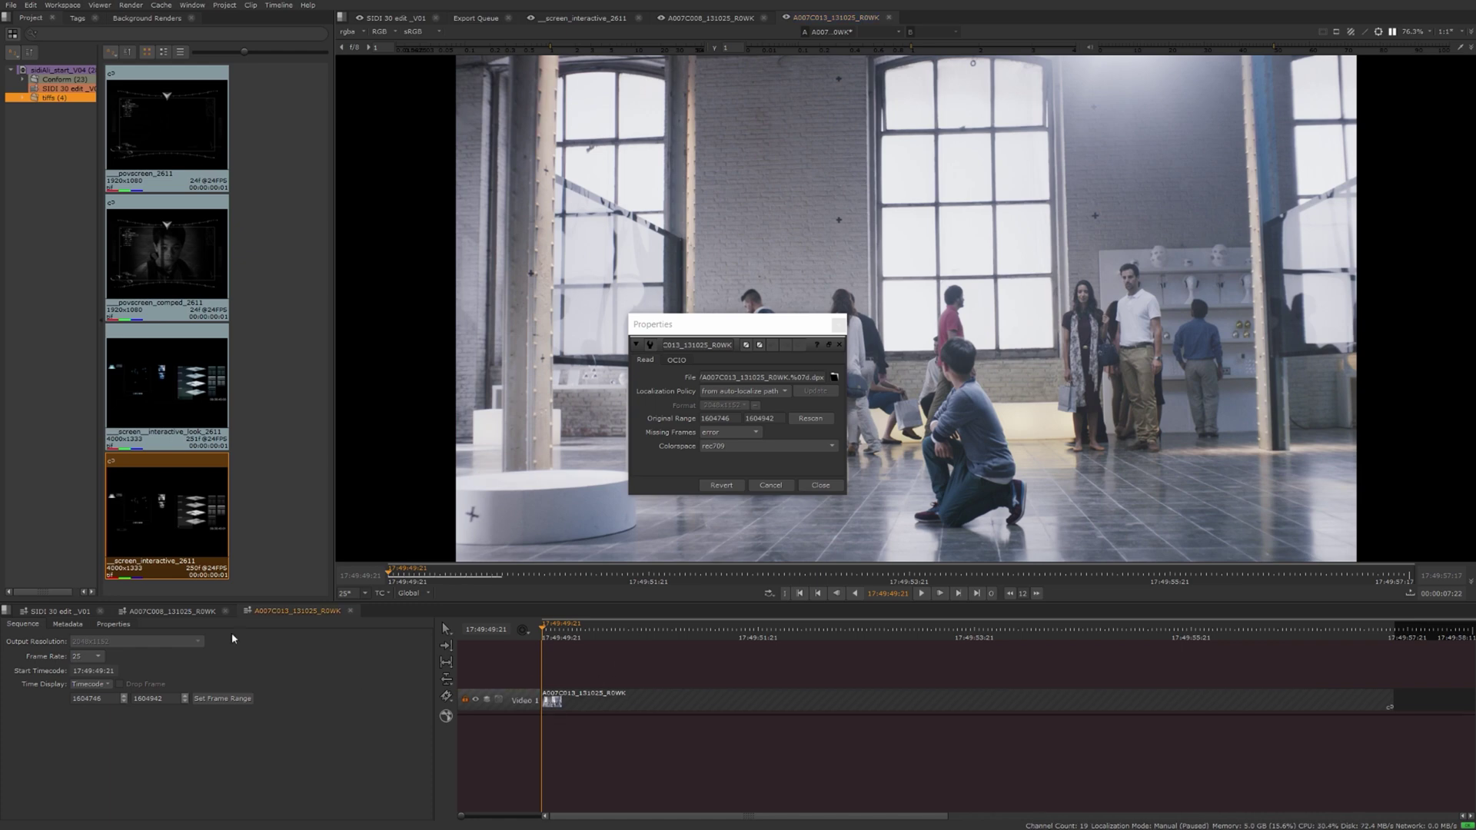
{"action": "left_click", "coordinate": [351, 612]}
{"action": "left_click_drag", "start_coordinate": [761, 628], "coordinate": [675, 628]}
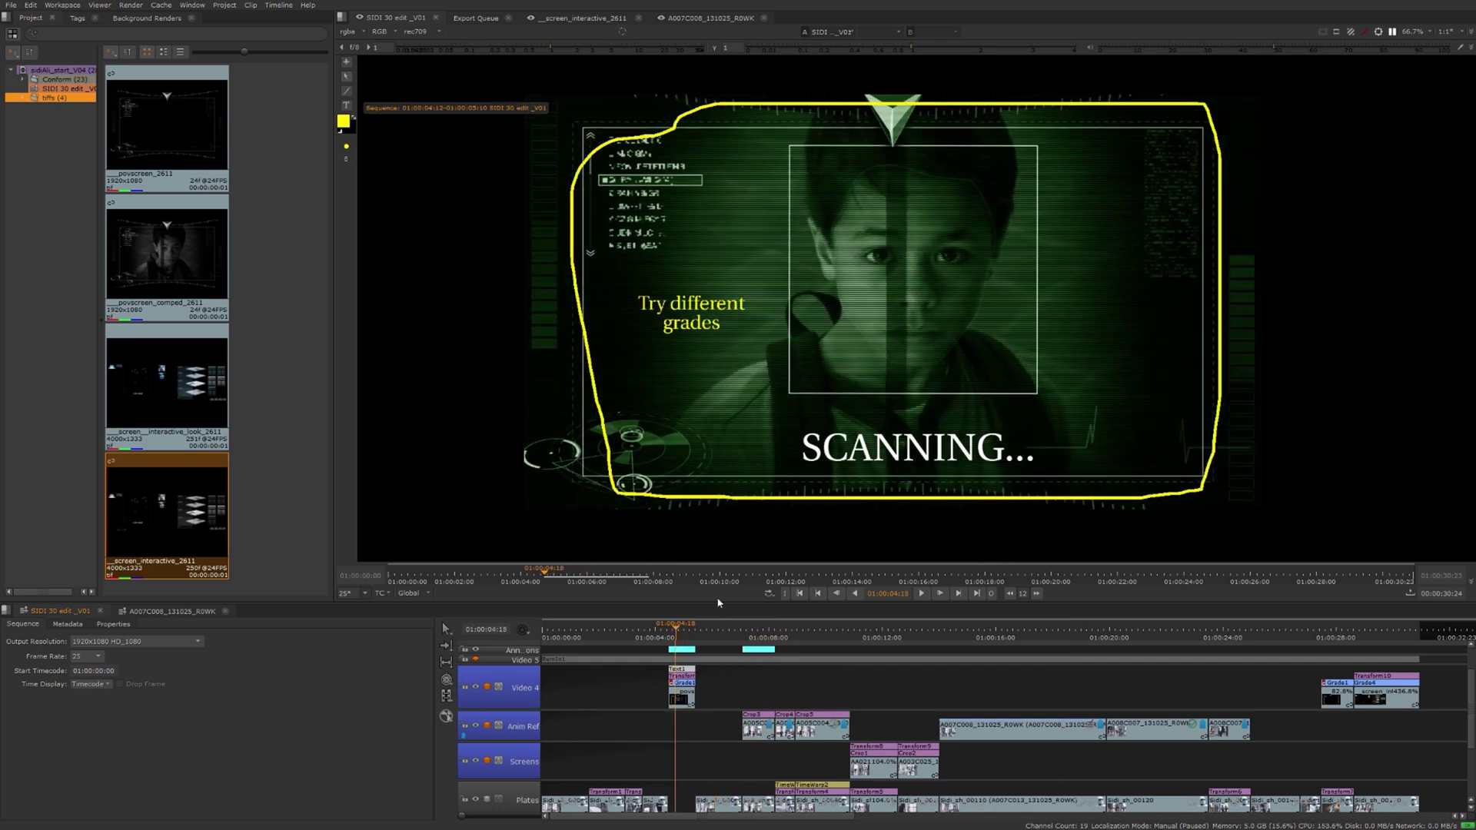
Step: Hide annotation overlays and move the playhead to the final warehouse plate at 01:00:30:01
{"action": "left_click", "coordinate": [1365, 33]}
{"action": "left_click", "coordinate": [1364, 31]}
{"action": "left_click", "coordinate": [1364, 30]}
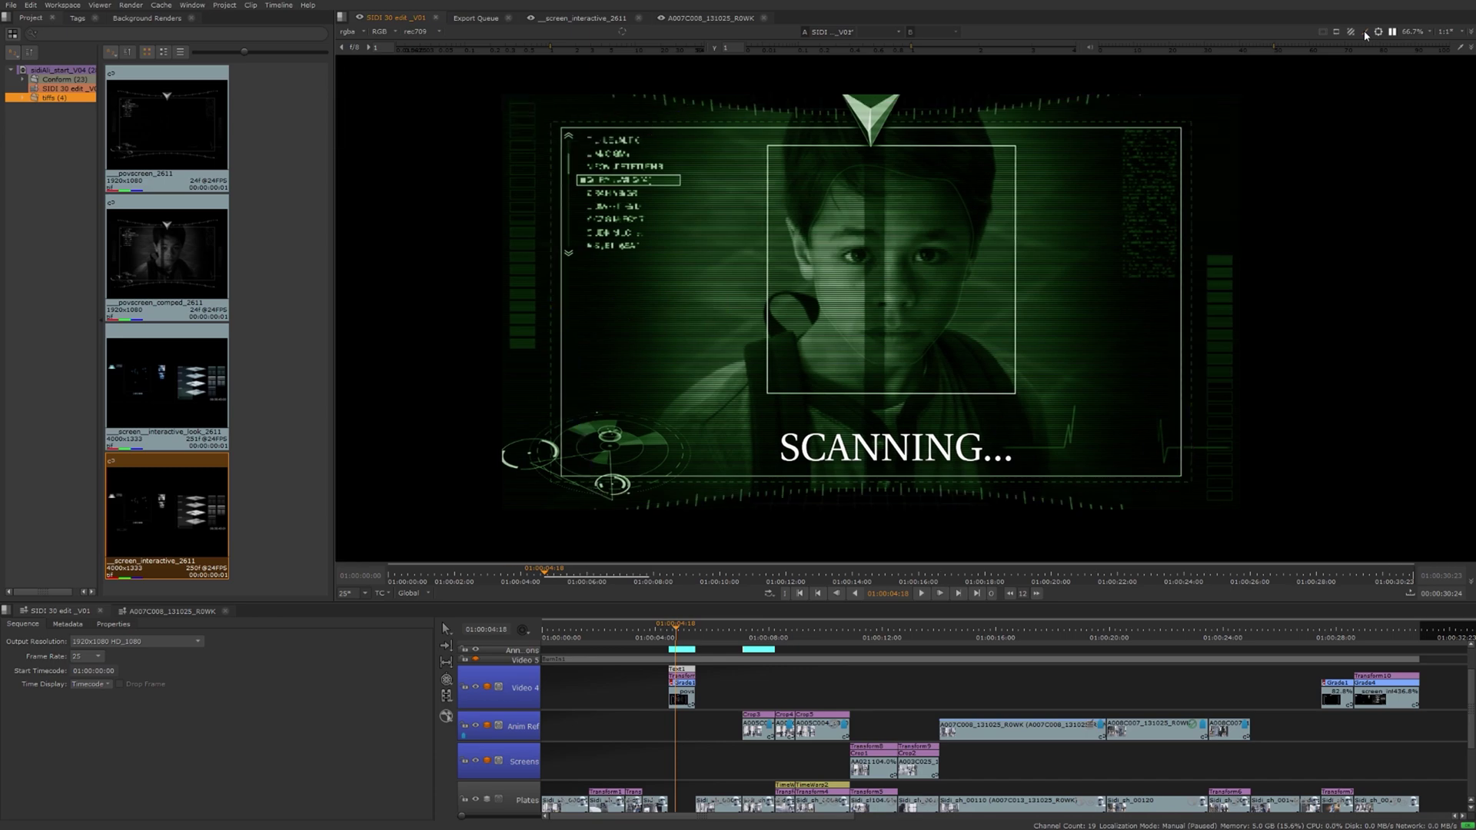
{"action": "left_click", "coordinate": [1364, 30]}
{"action": "left_click", "coordinate": [1364, 29]}
{"action": "left_click_drag", "start_coordinate": [684, 651], "coordinate": [1397, 648]}
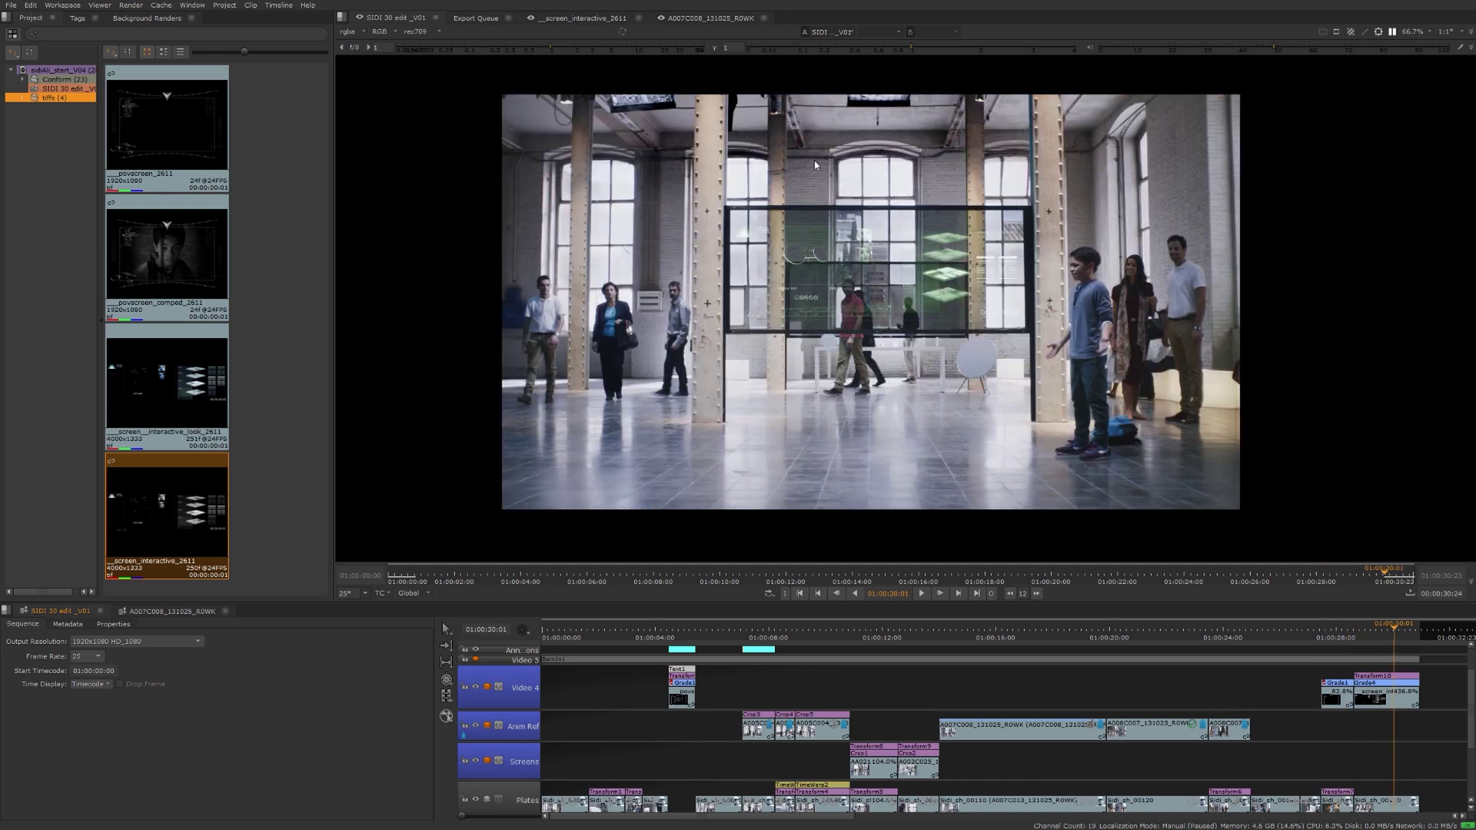
Step: Show annotations again and draw a yellow outline around the glass panel in a new annotation
{"action": "left_click", "coordinate": [1364, 31]}
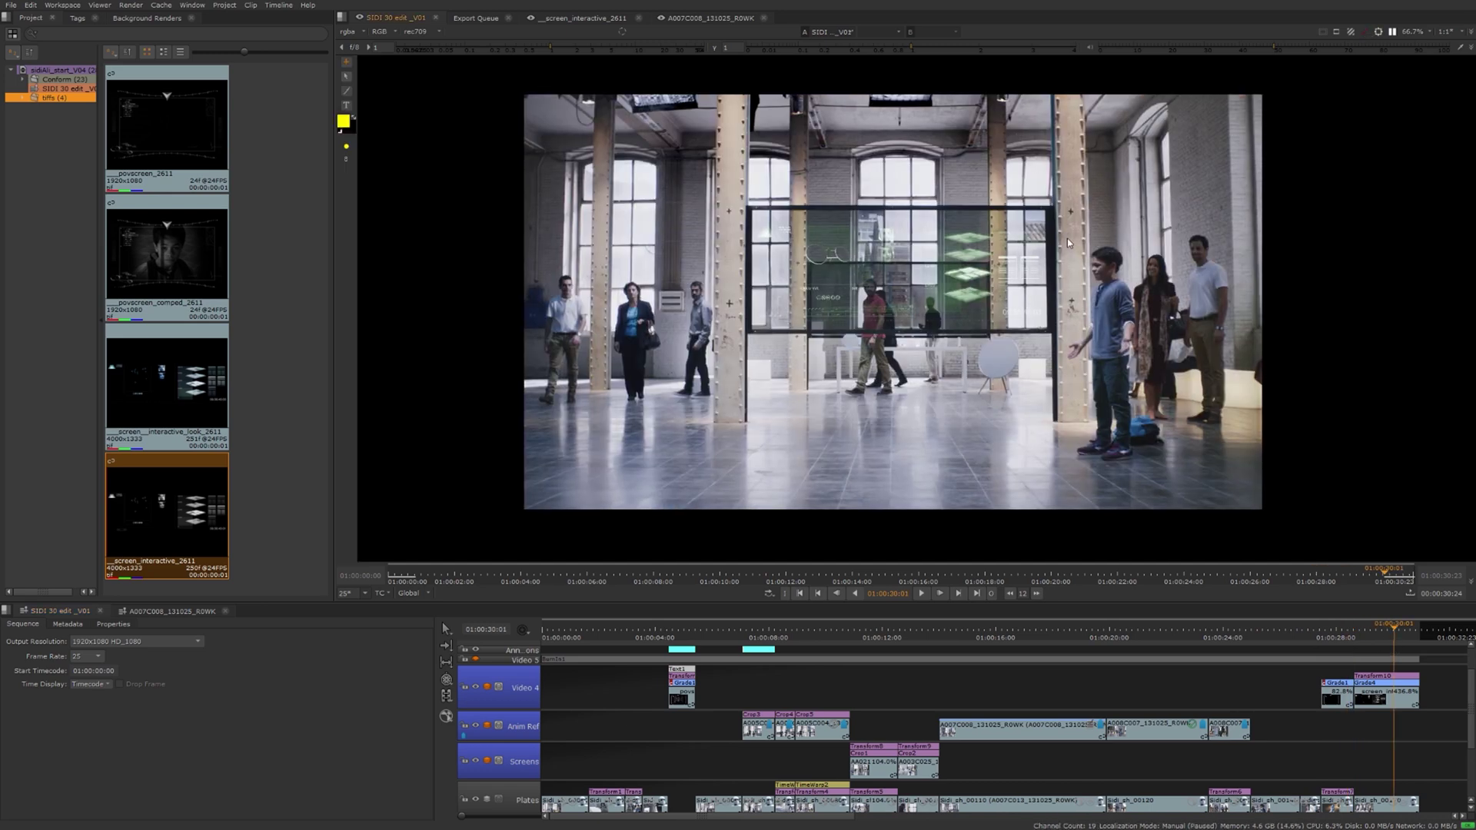
{"action": "left_click", "coordinate": [346, 61]}
{"action": "mouse_move", "coordinate": [772, 201]}
{"action": "left_mouse_down"}
{"action": "mouse_move", "coordinate": [710, 245]}
{"action": "mouse_move", "coordinate": [750, 330]}
{"action": "mouse_move", "coordinate": [1030, 341]}
{"action": "mouse_move", "coordinate": [1066, 312]}
{"action": "mouse_move", "coordinate": [1072, 208]}
{"action": "mouse_move", "coordinate": [759, 202]}
{"action": "left_mouse_up"}
Step: Add the note 'Track overlay to panel' just above the panel outline
{"action": "left_click", "coordinate": [346, 105]}
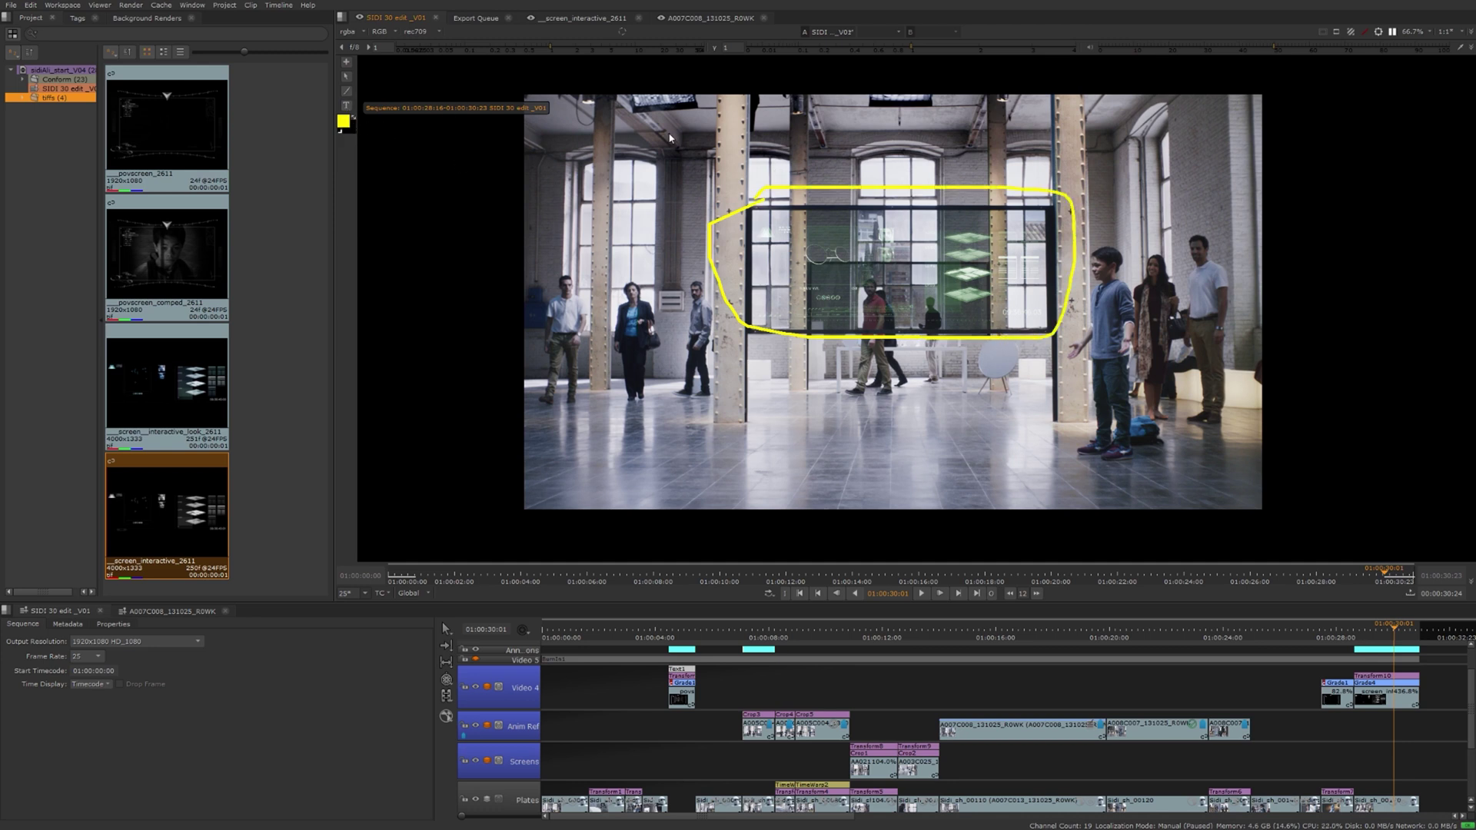
{"action": "left_click", "coordinate": [737, 146]}
{"action": "type", "text": "Tr"}
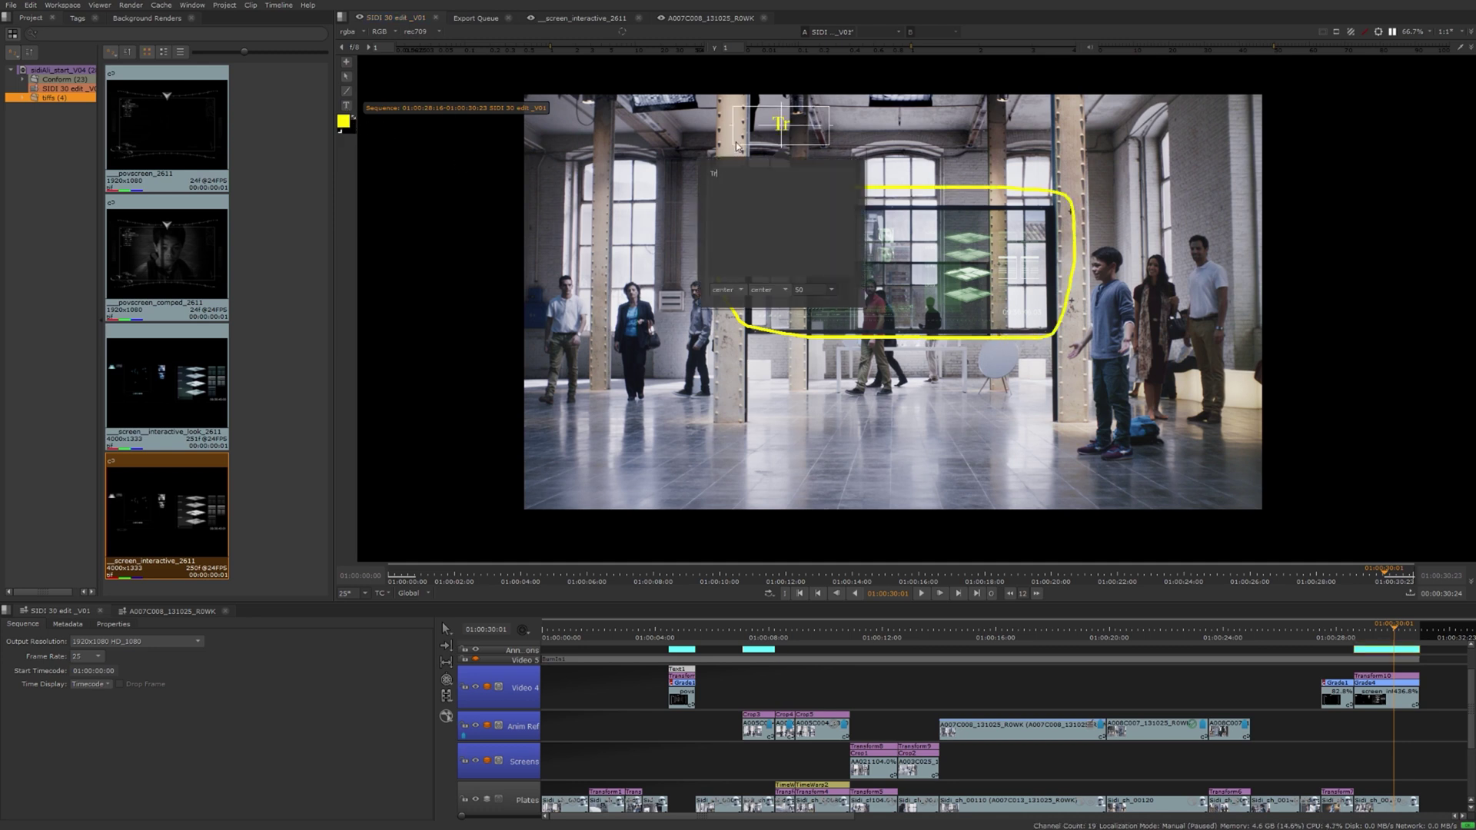
{"action": "type", "text": "ack overlay to panel"}
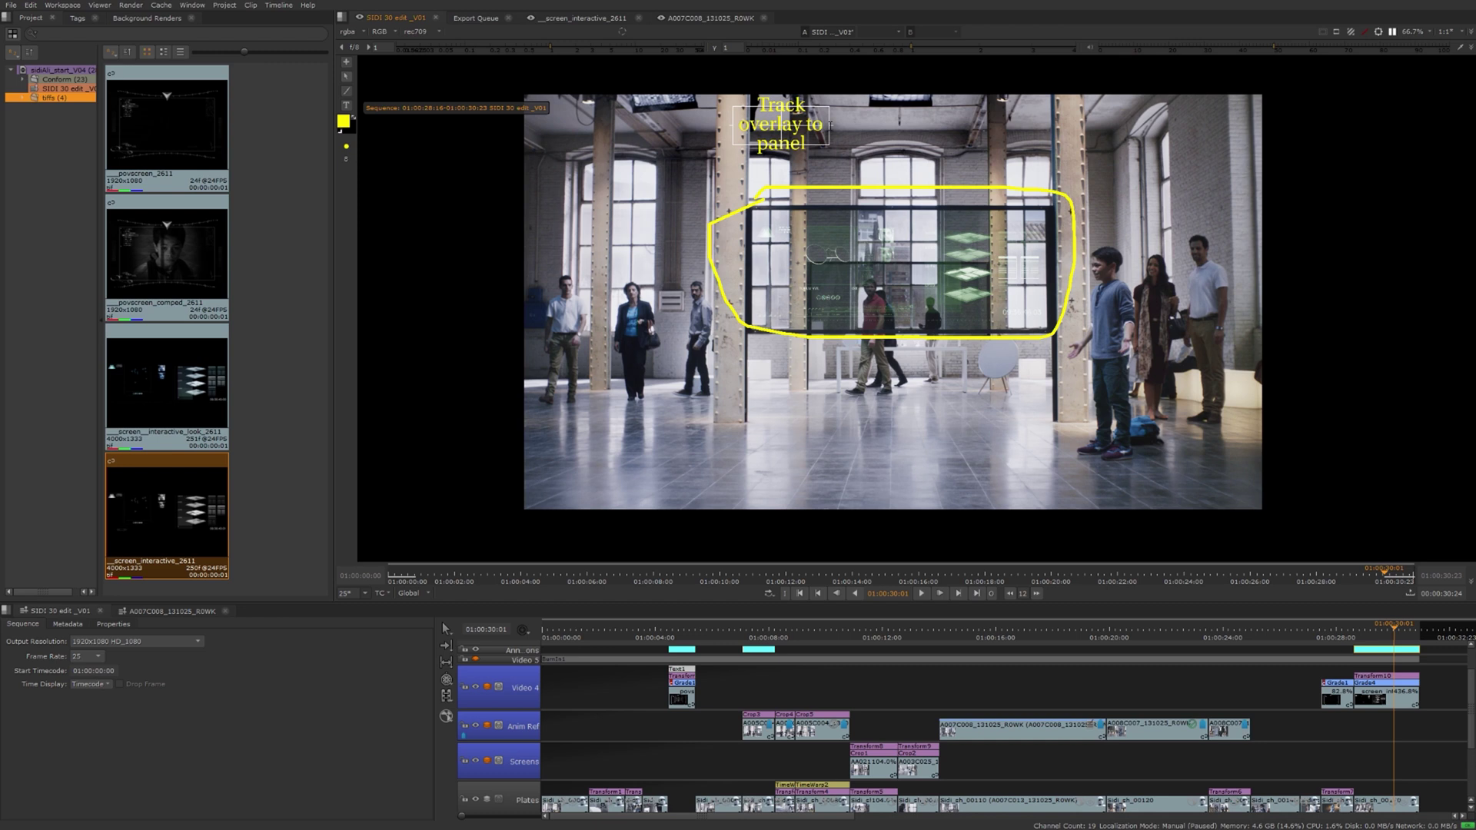
{"action": "mouse_move", "coordinate": [838, 130]}
{"action": "left_mouse_down"}
{"action": "mouse_move", "coordinate": [931, 219]}
{"action": "mouse_move", "coordinate": [940, 249]}
{"action": "mouse_move", "coordinate": [941, 142]}
{"action": "mouse_move", "coordinate": [1037, 164]}
{"action": "mouse_move", "coordinate": [1074, 146]}
{"action": "mouse_move", "coordinate": [1166, 158]}
{"action": "mouse_move", "coordinate": [850, 159]}
{"action": "left_mouse_up"}
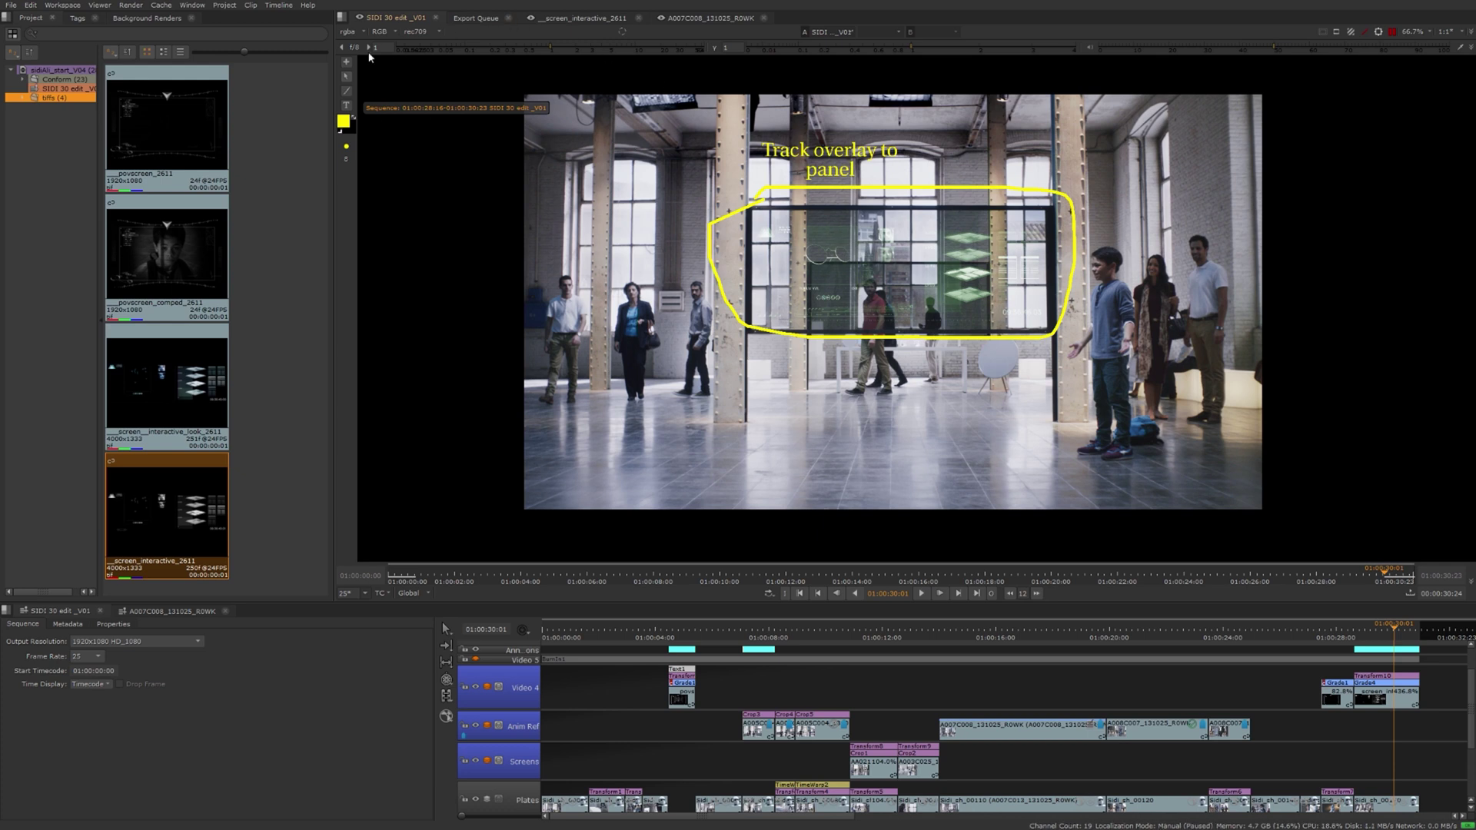
Step: Create a second annotation and draw a blue loop from the left window to the floor
{"action": "left_click", "coordinate": [346, 63]}
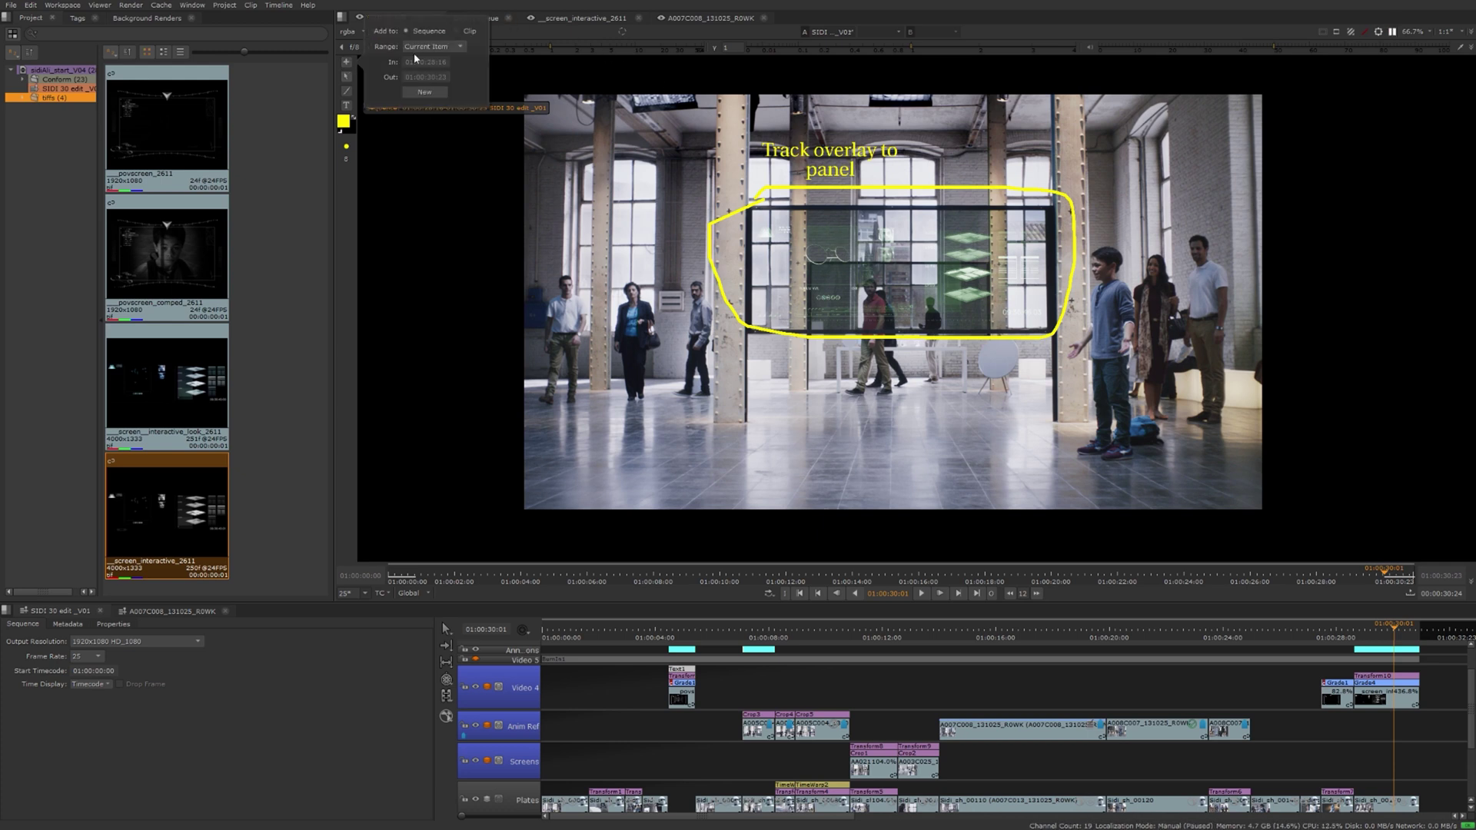
{"action": "left_click", "coordinate": [426, 91]}
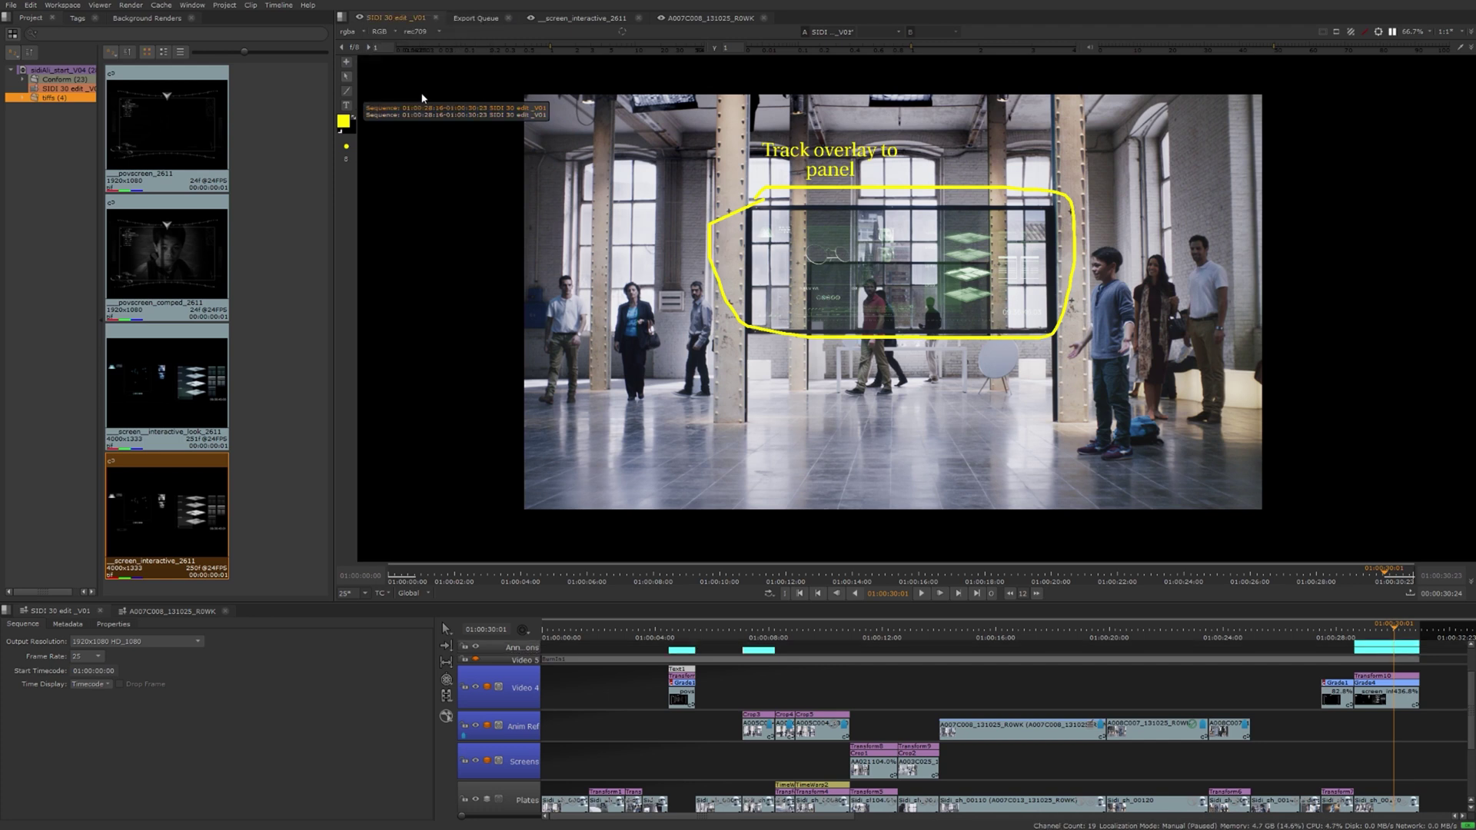
{"action": "left_click", "coordinate": [341, 122]}
{"action": "left_click_drag", "start_coordinate": [416, 123], "coordinate": [391, 152]}
{"action": "mouse_move", "coordinate": [750, 248]}
{"action": "left_mouse_down"}
{"action": "mouse_move", "coordinate": [716, 337]}
{"action": "mouse_move", "coordinate": [714, 416]}
{"action": "mouse_move", "coordinate": [785, 490]}
{"action": "mouse_move", "coordinate": [875, 420]}
{"action": "mouse_move", "coordinate": [855, 285]}
{"action": "mouse_move", "coordinate": [757, 230]}
{"action": "left_mouse_up"}
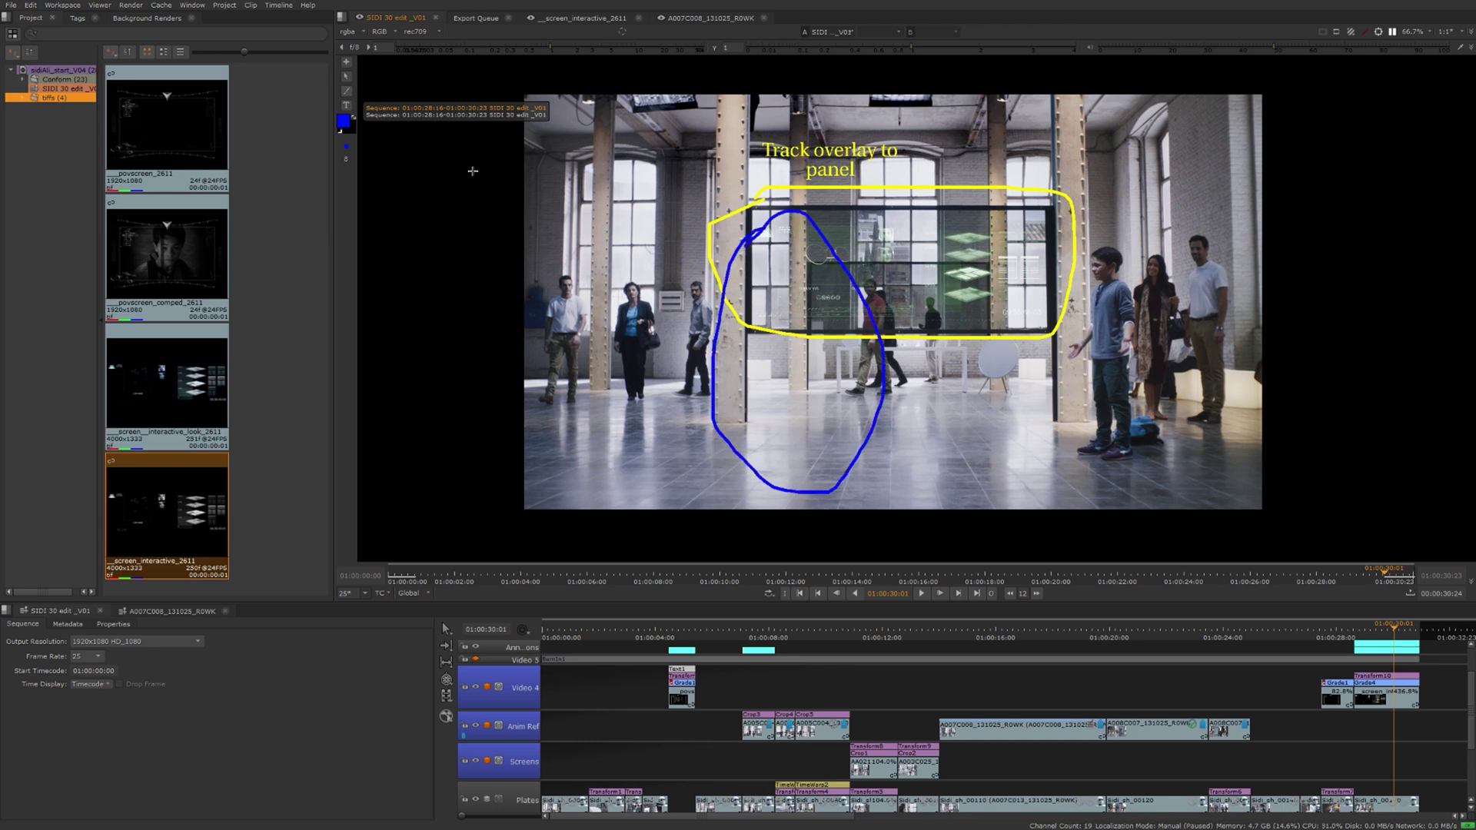
Step: Add the note 'Robot goes here' and move it inside the blue loop
{"action": "left_click", "coordinate": [346, 76]}
{"action": "left_click", "coordinate": [605, 452]}
{"action": "type", "text": "Rob"}
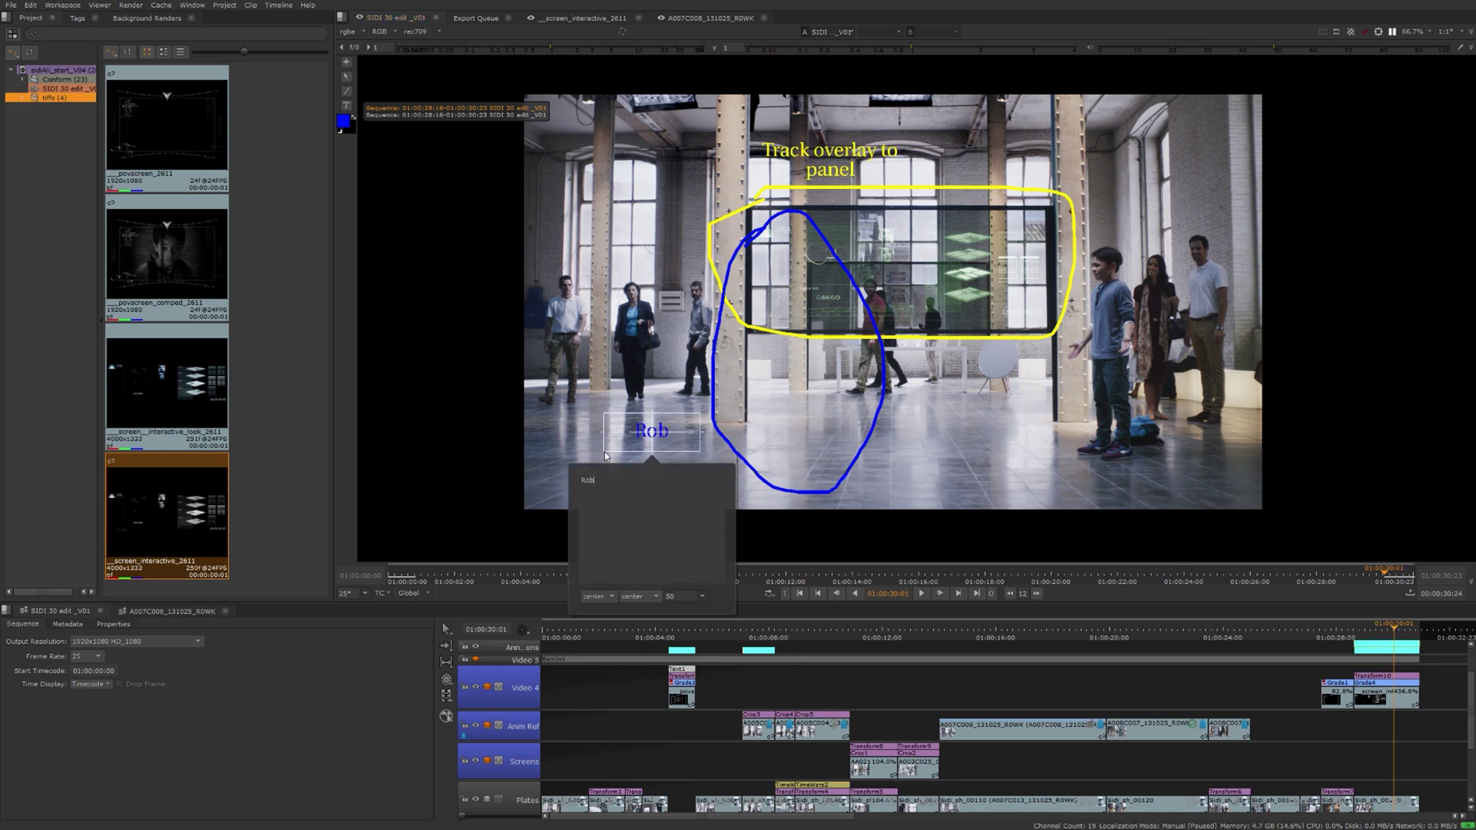
{"action": "type", "text": "ot goes here"}
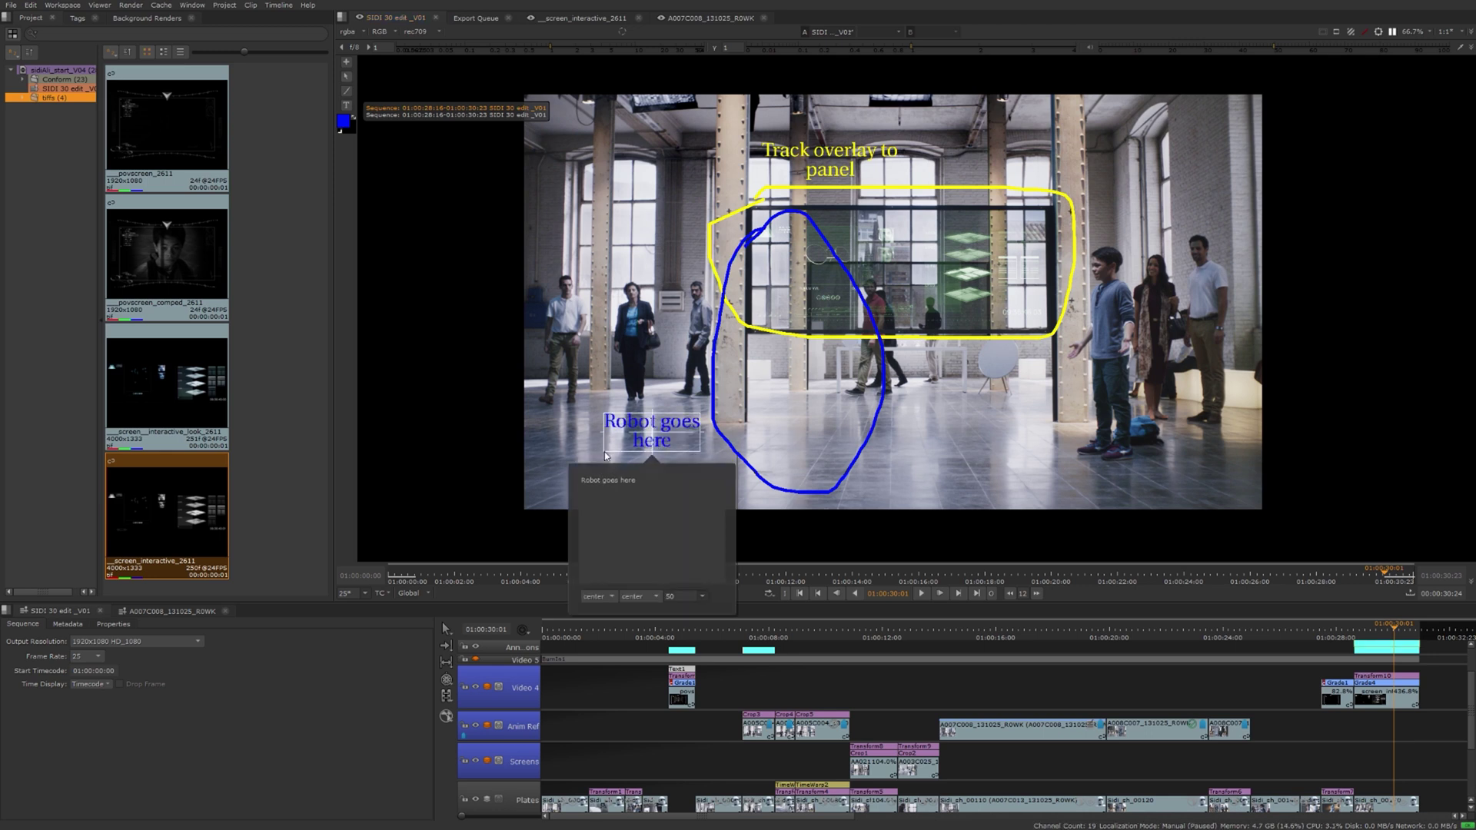
{"action": "left_click", "coordinate": [651, 422]}
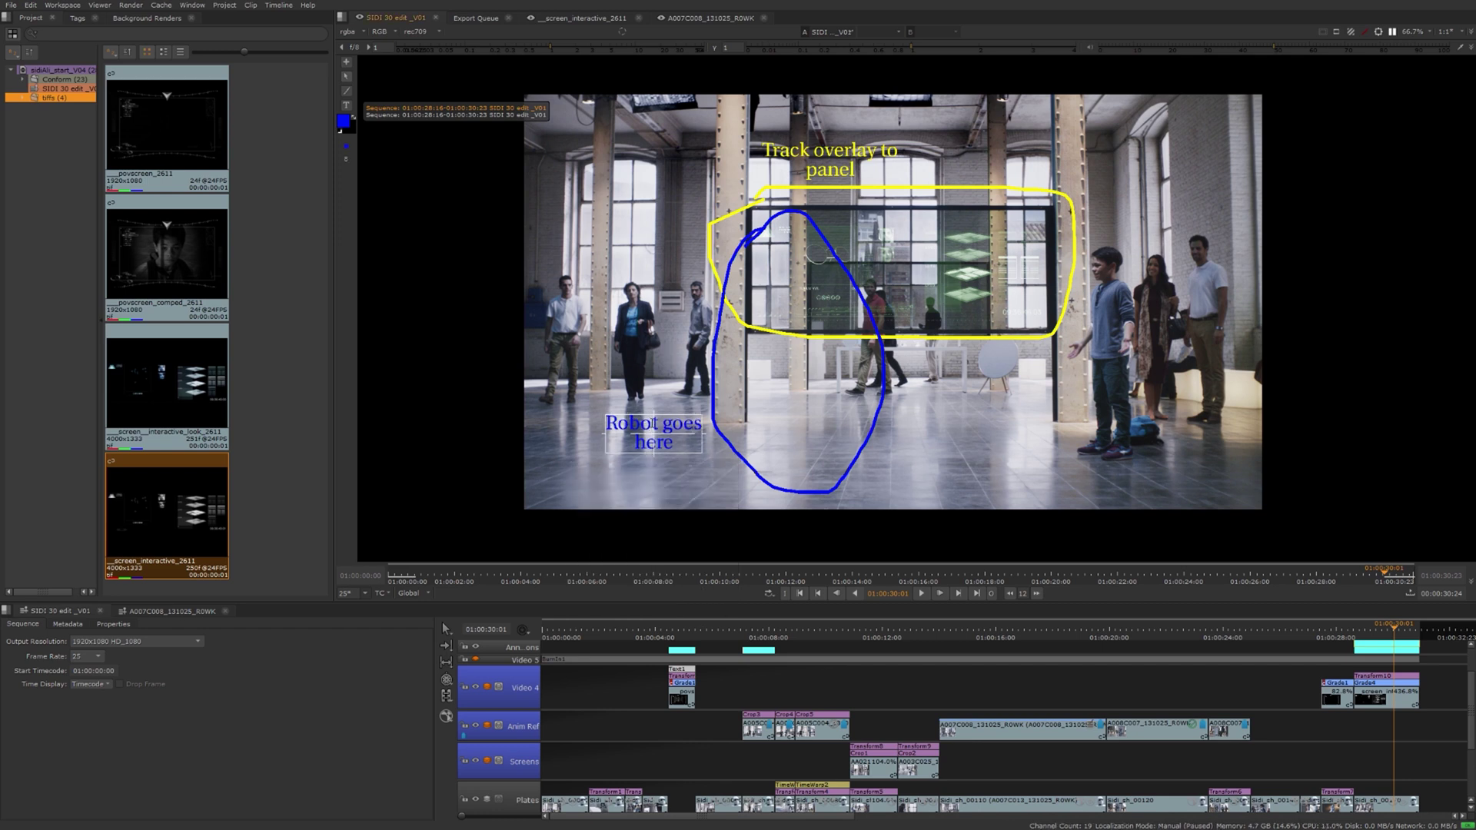
{"action": "left_click_drag", "start_coordinate": [651, 436], "coordinate": [804, 444]}
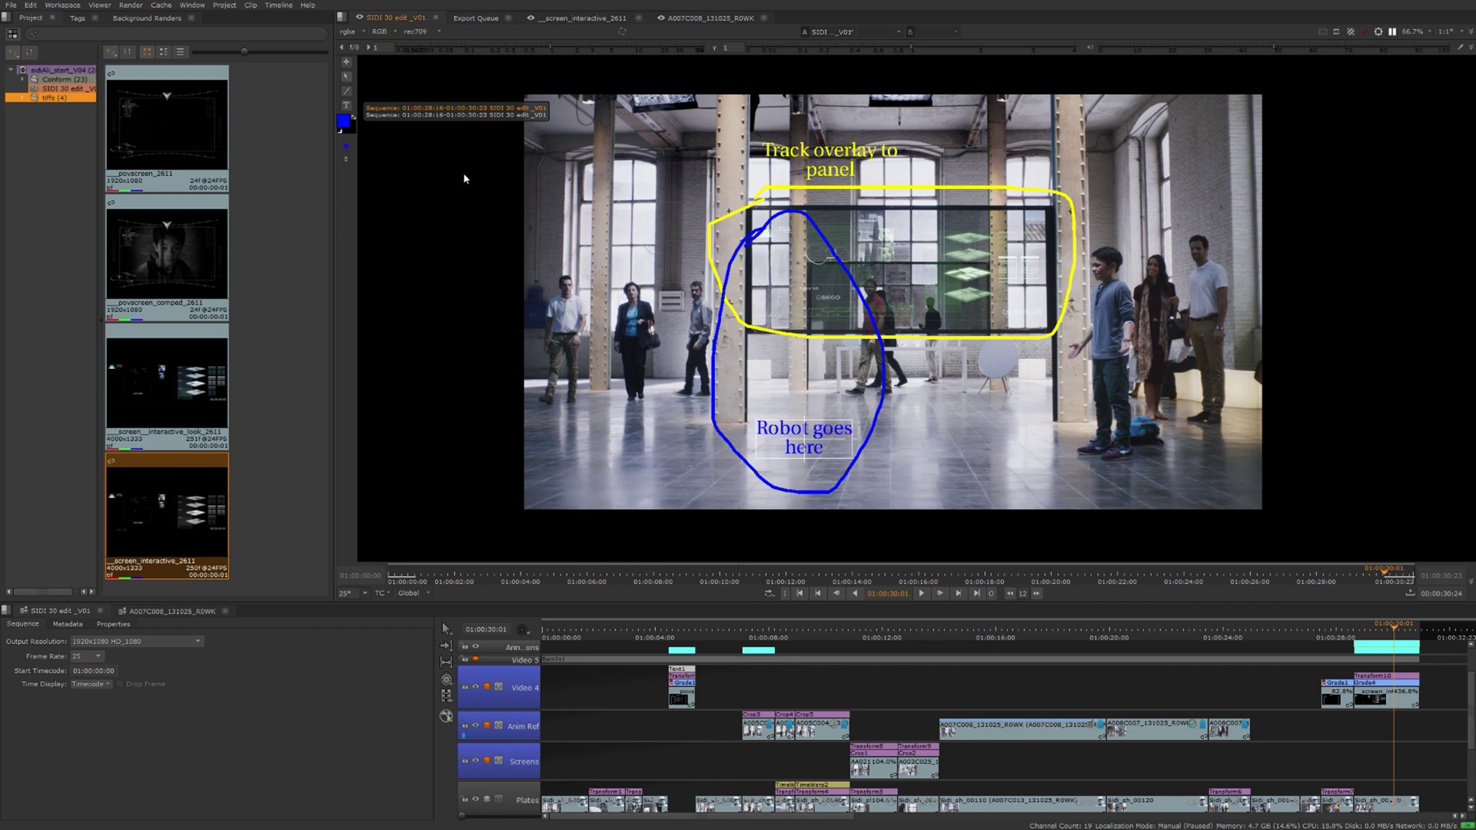